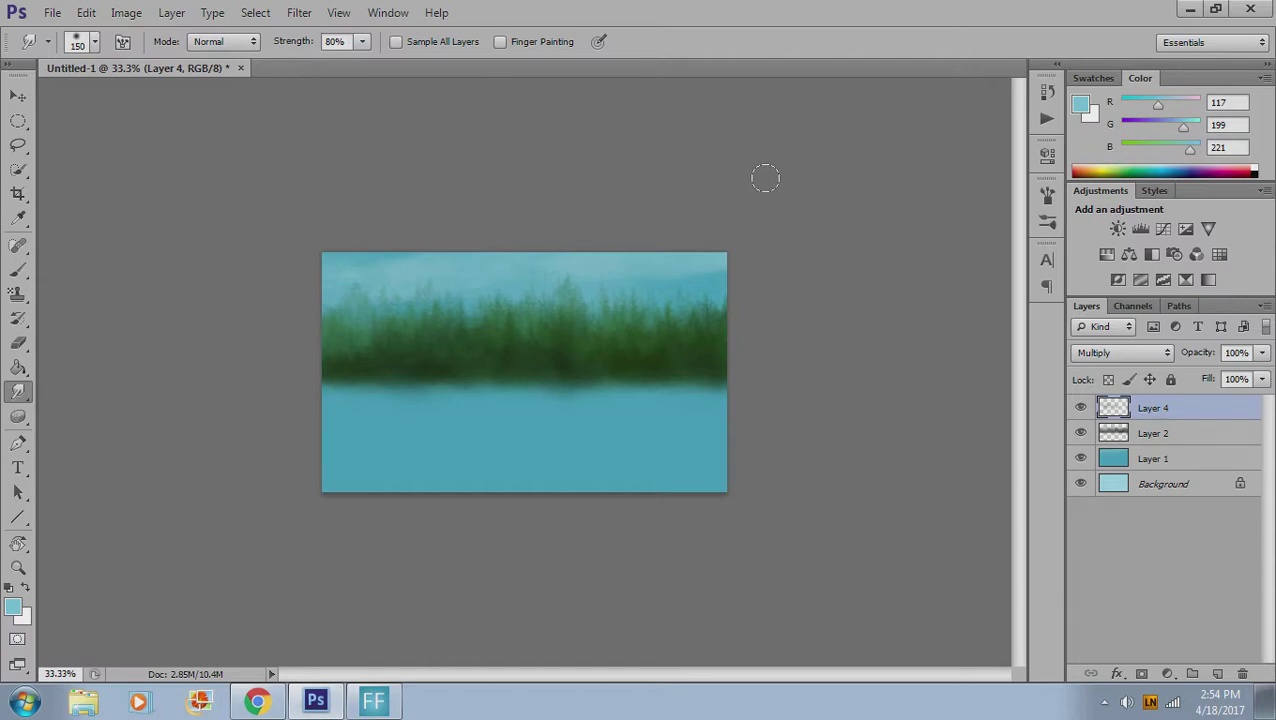
- Hide Layer 4 and the tree Layer 2 to reveal the plain teal sky and water
{"action": "left_click", "coordinate": [1080, 433]}
{"action": "left_click", "coordinate": [1080, 408]}
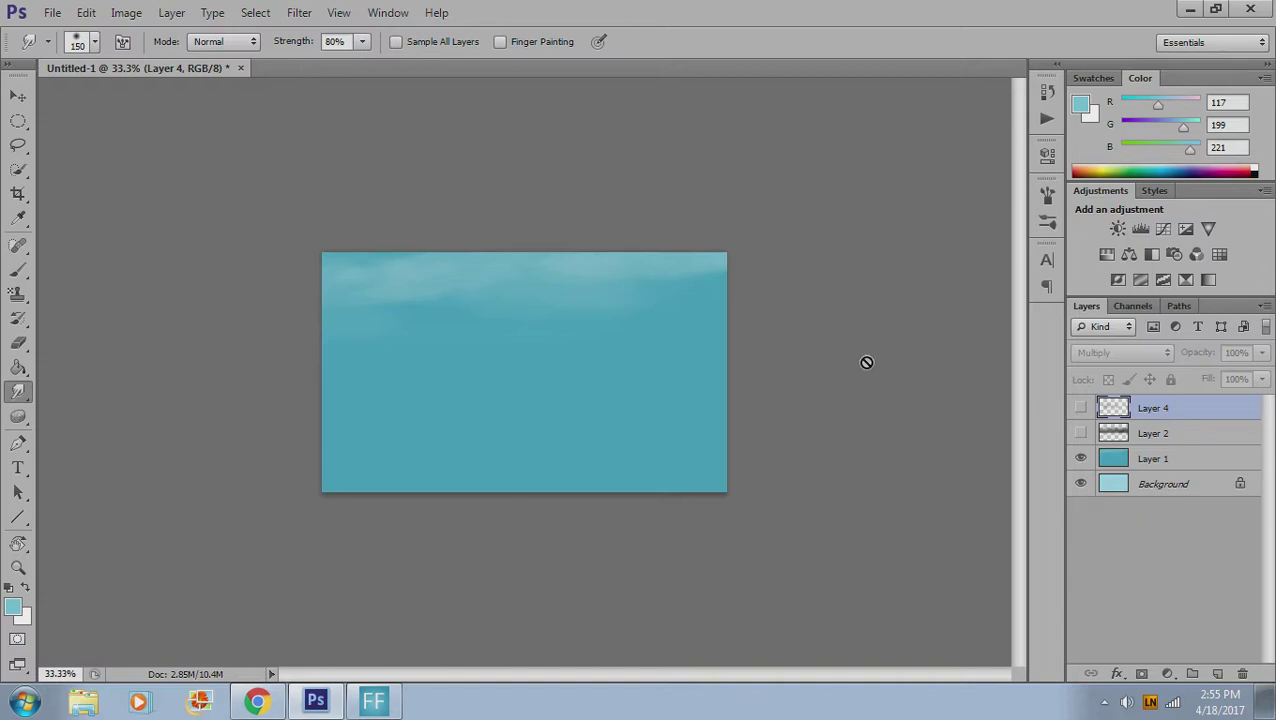
- Make Layers 2 and 4 visible again and smudge a faint streak down below the tree line
{"action": "left_click", "coordinate": [1080, 433]}
{"action": "left_click", "coordinate": [1080, 433]}
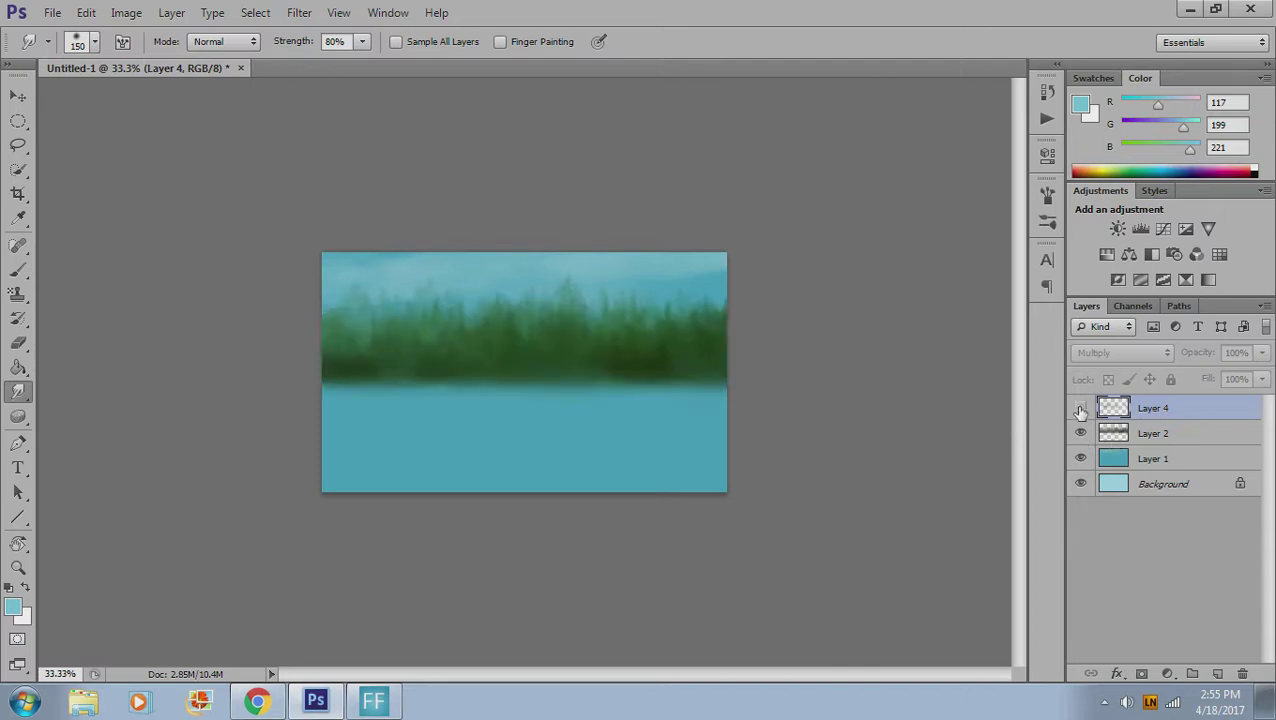
{"action": "left_click", "coordinate": [1080, 408]}
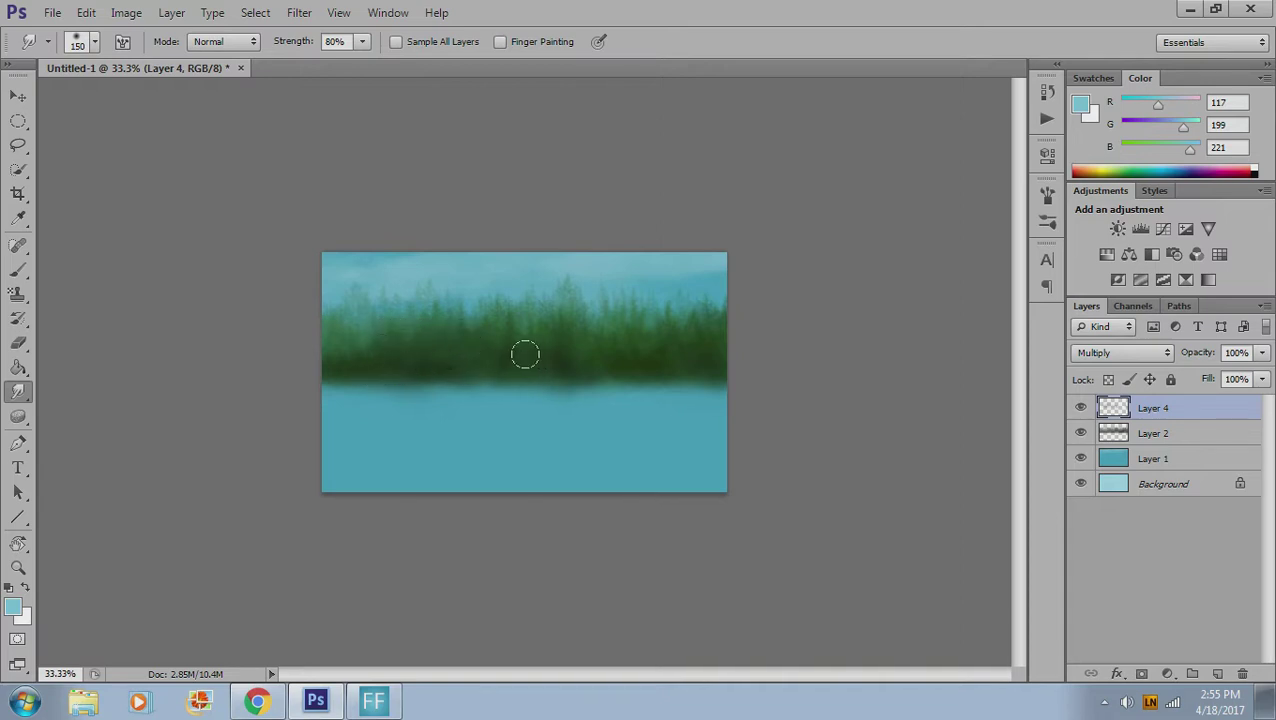
{"action": "left_click_drag", "start_coordinate": [538, 373], "coordinate": [516, 406]}
- Create a new empty Layer 5 with Shift+Ctrl+N, accepting the default settings
{"action": "key", "text": "ctrl+shift+n"}
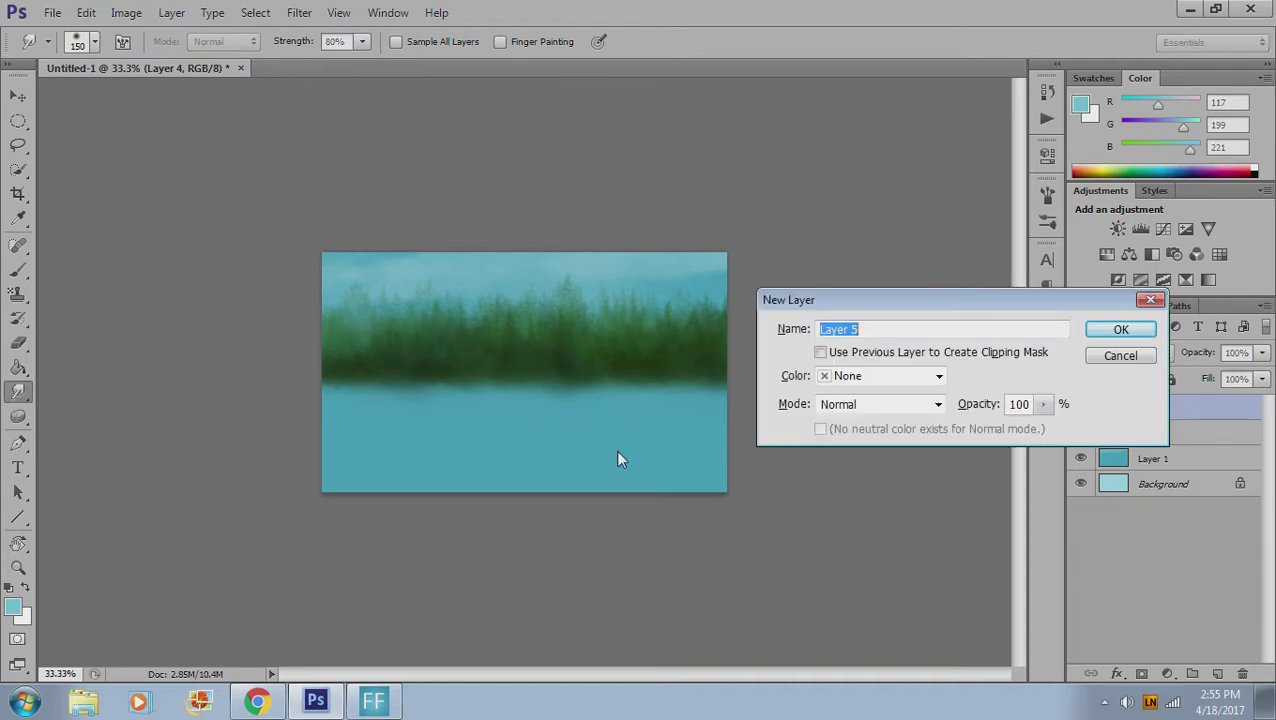
{"action": "key", "text": "Return"}
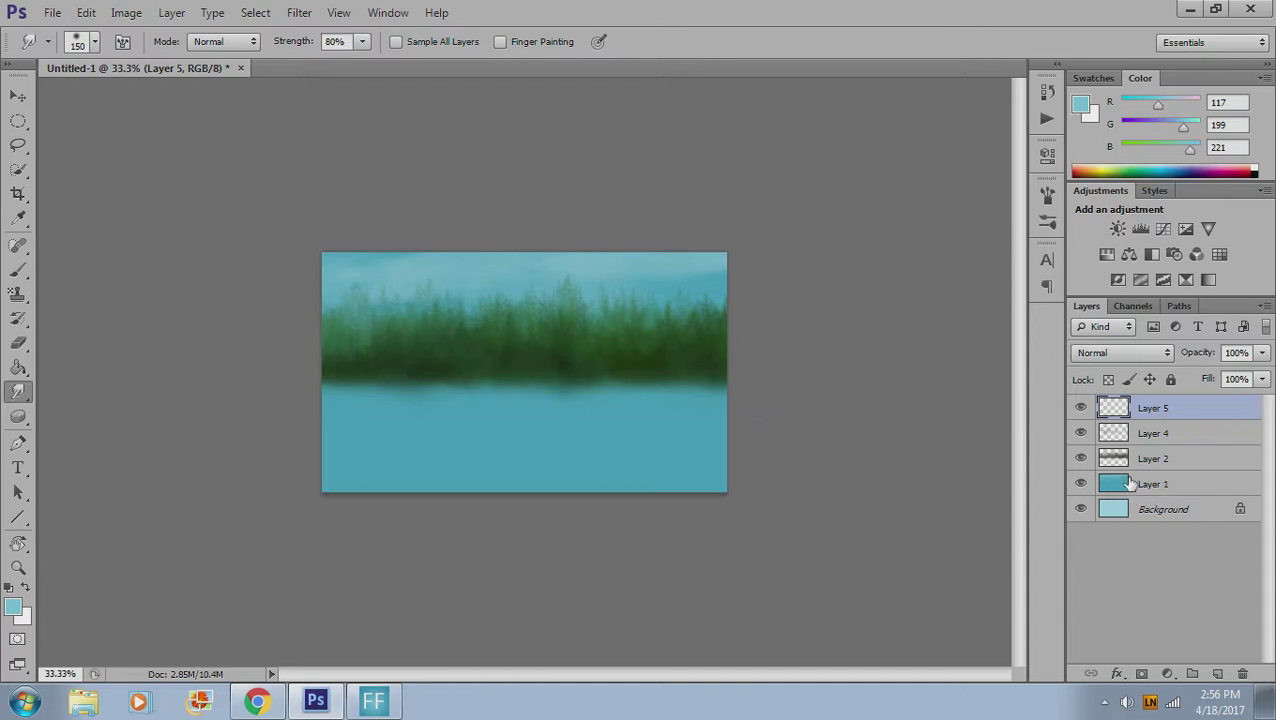
- On Layer 5, sample the water's blue and set a lighter blue as the brush colour
{"action": "left_click", "coordinate": [1147, 486]}
{"action": "left_click", "coordinate": [1178, 408]}
{"action": "key", "text": "w"}
{"action": "left_click", "coordinate": [20, 270]}
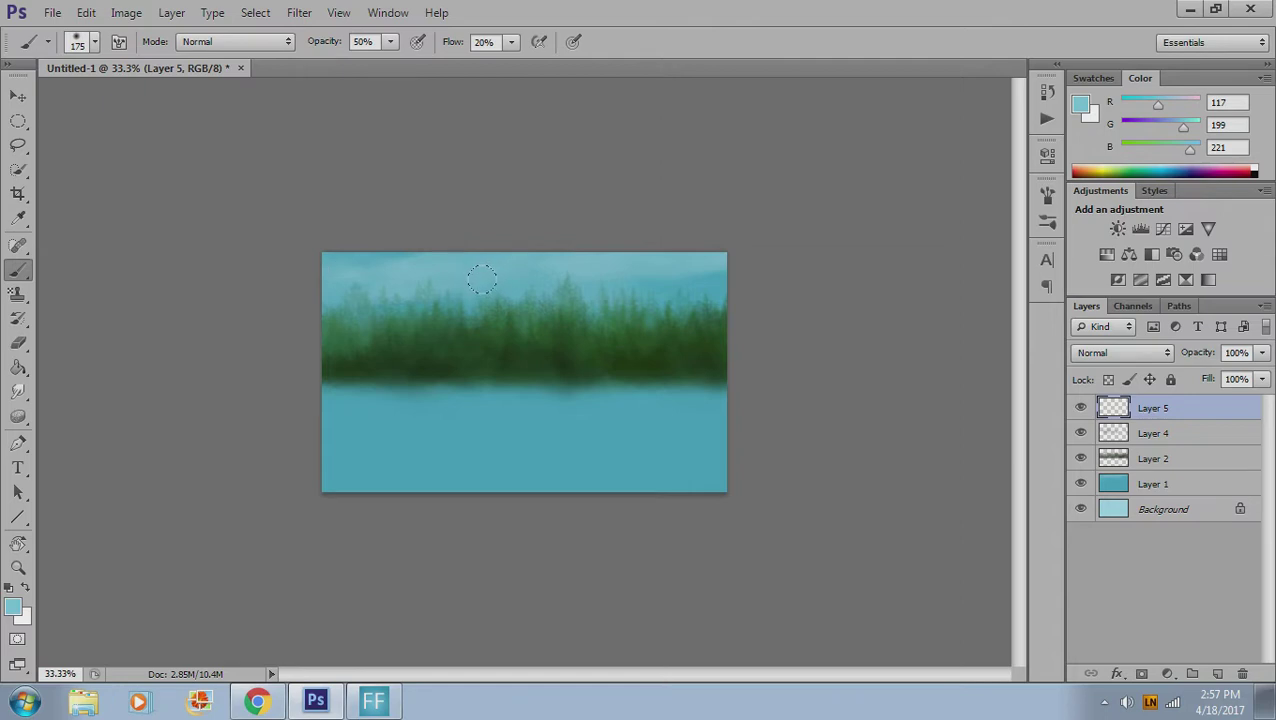
{"action": "key", "text": "i"}
{"action": "left_click", "coordinate": [497, 250]}
{"action": "key", "text": "b"}
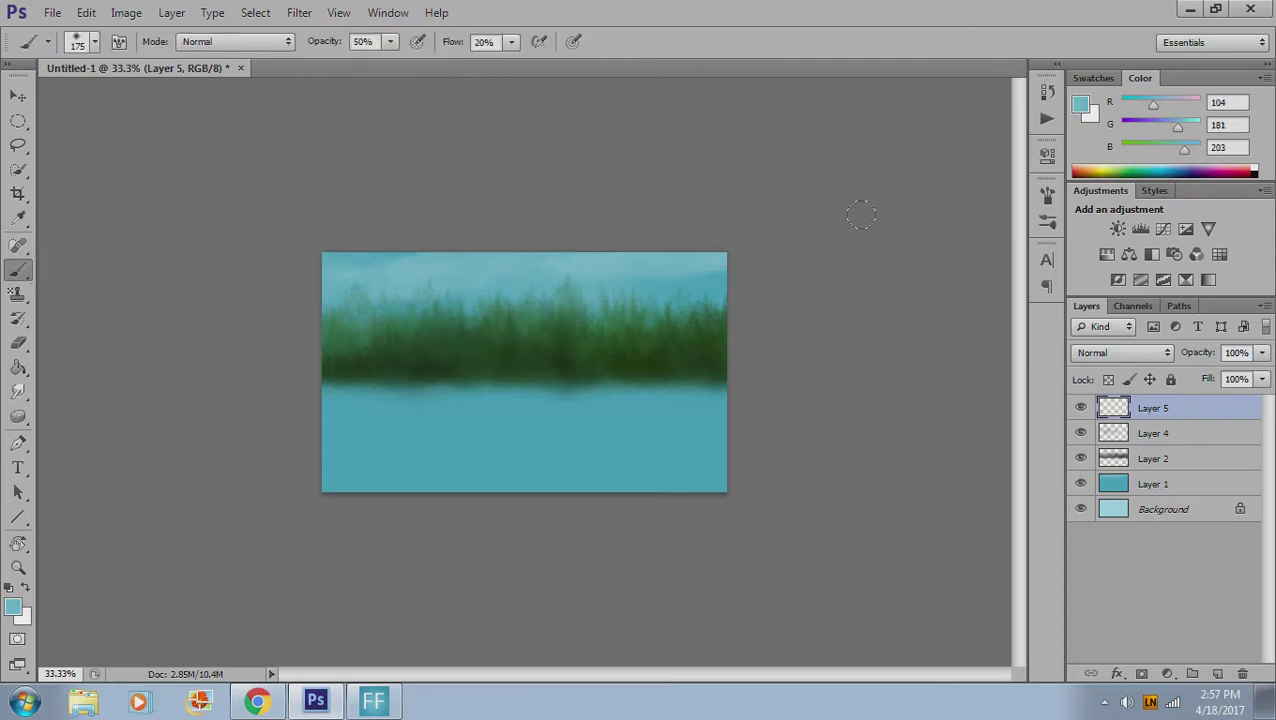
{"action": "left_click", "coordinate": [1080, 106]}
{"action": "left_click_drag", "start_coordinate": [806, 297], "coordinate": [800, 268]}
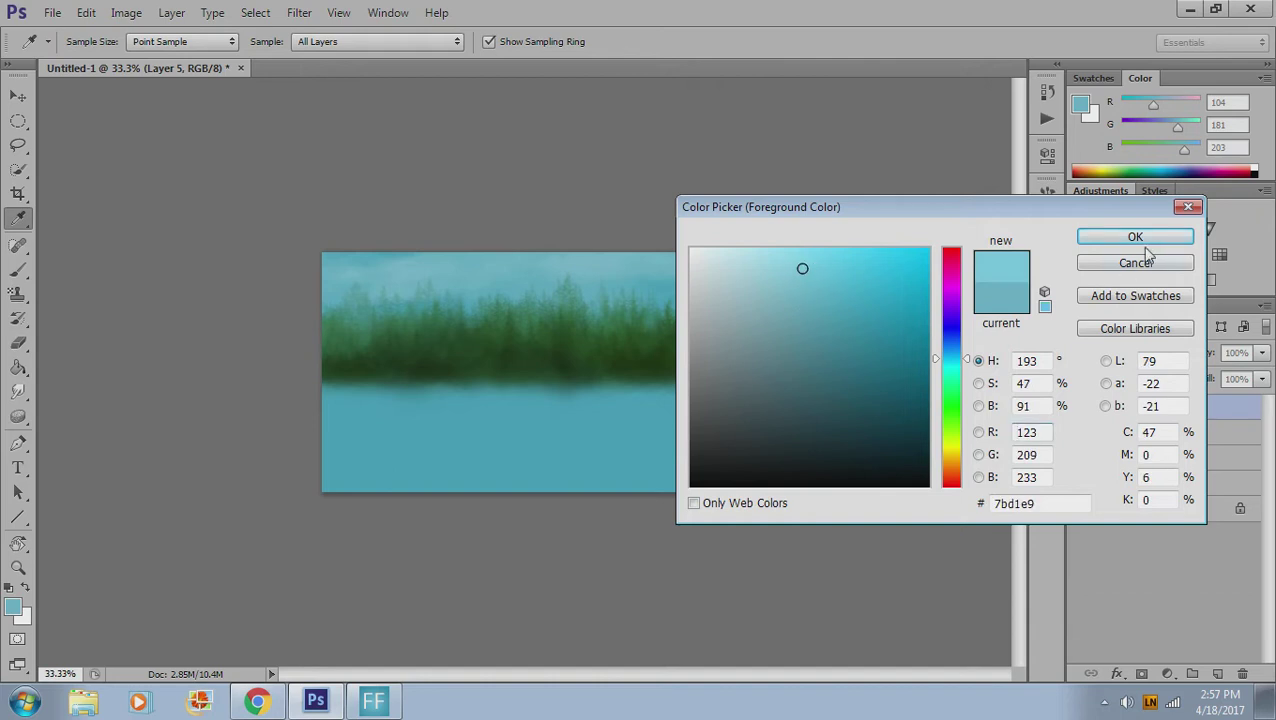
{"action": "left_click", "coordinate": [1140, 240]}
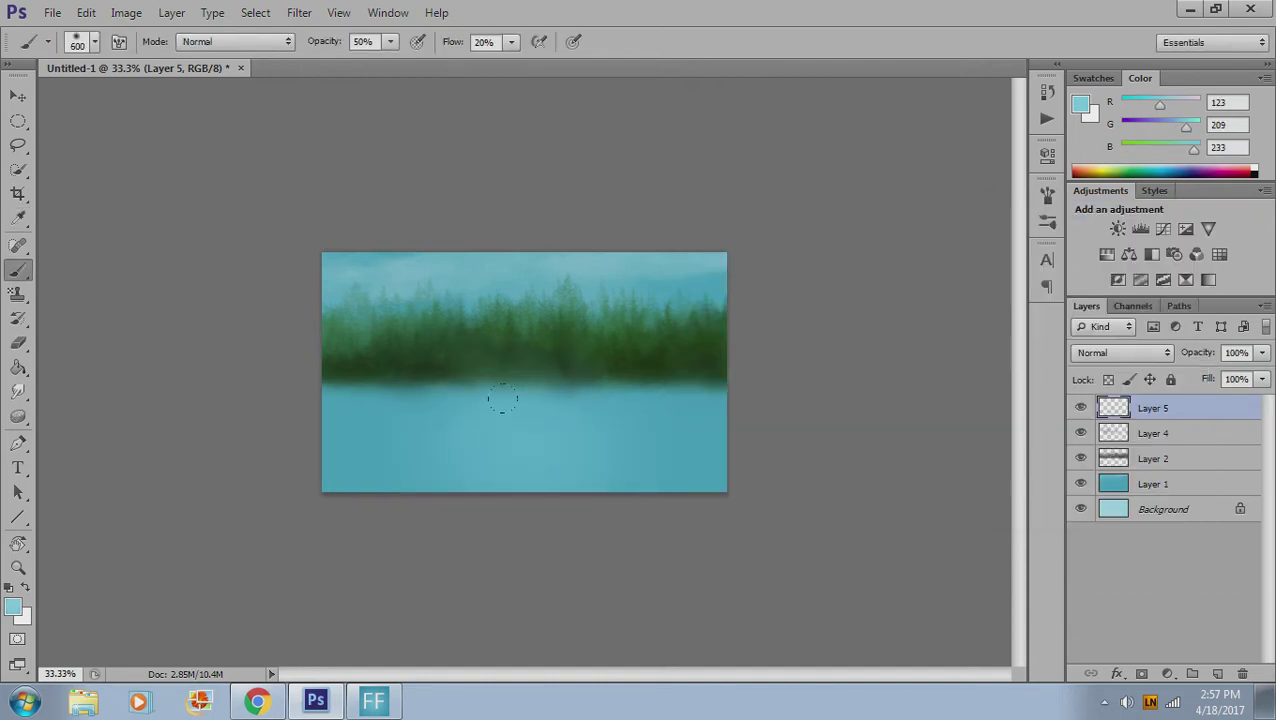
- Undo the lighter blue patch and make the tree Layer 2 active for smudging
{"action": "key", "text": "ctrl+z"}
{"action": "left_click", "coordinate": [1160, 484]}
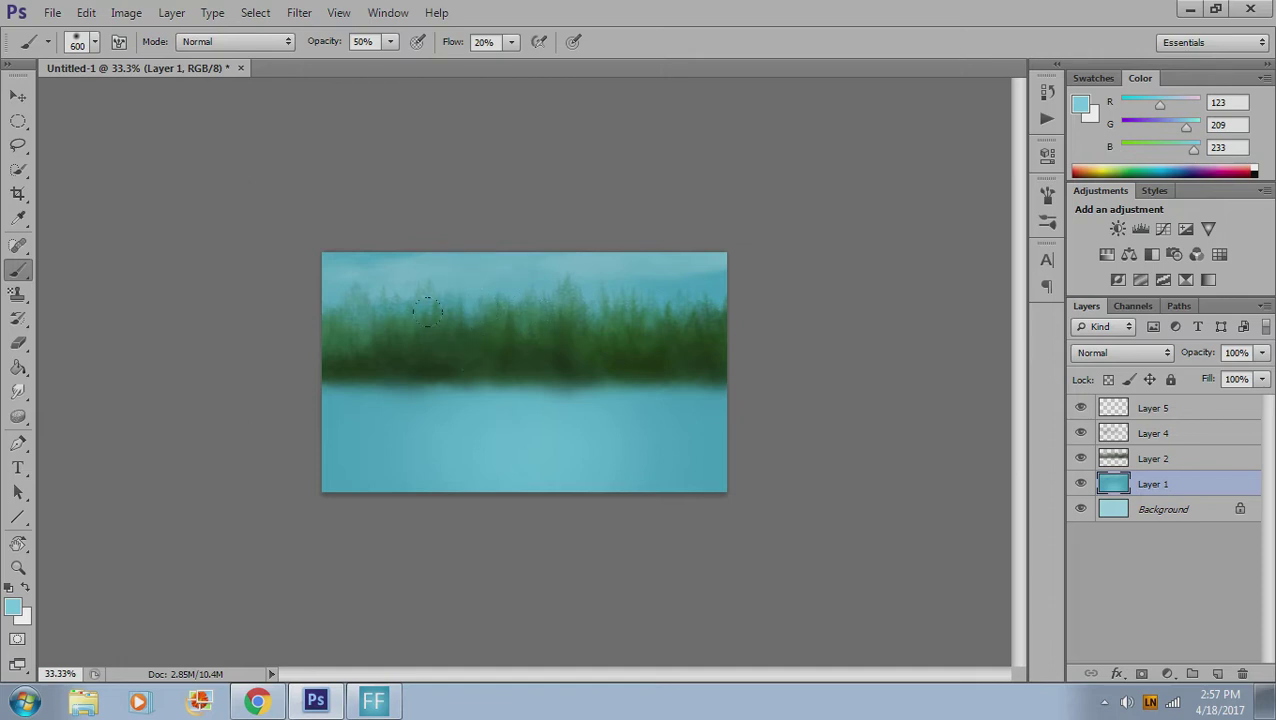
{"action": "left_click", "coordinate": [1183, 412]}
{"action": "left_click", "coordinate": [1160, 458]}
{"action": "left_click", "coordinate": [18, 392]}
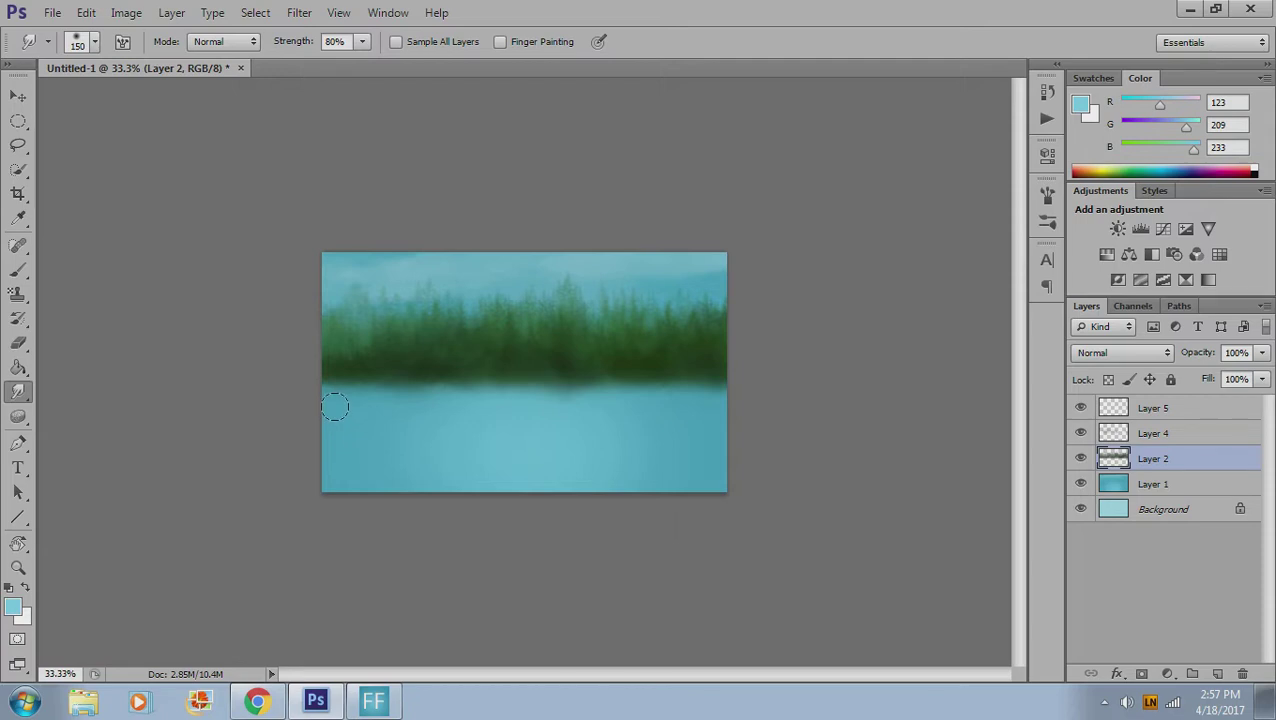
- Lower the Smudge strength to 30%, testing and undoing a smear at the trees' left edge
{"action": "mouse_move", "coordinate": [330, 392]}
{"action": "left_mouse_down"}
{"action": "mouse_move", "coordinate": [326, 430]}
{"action": "mouse_move", "coordinate": [338, 421]}
{"action": "left_mouse_up"}
{"action": "left_click", "coordinate": [362, 42]}
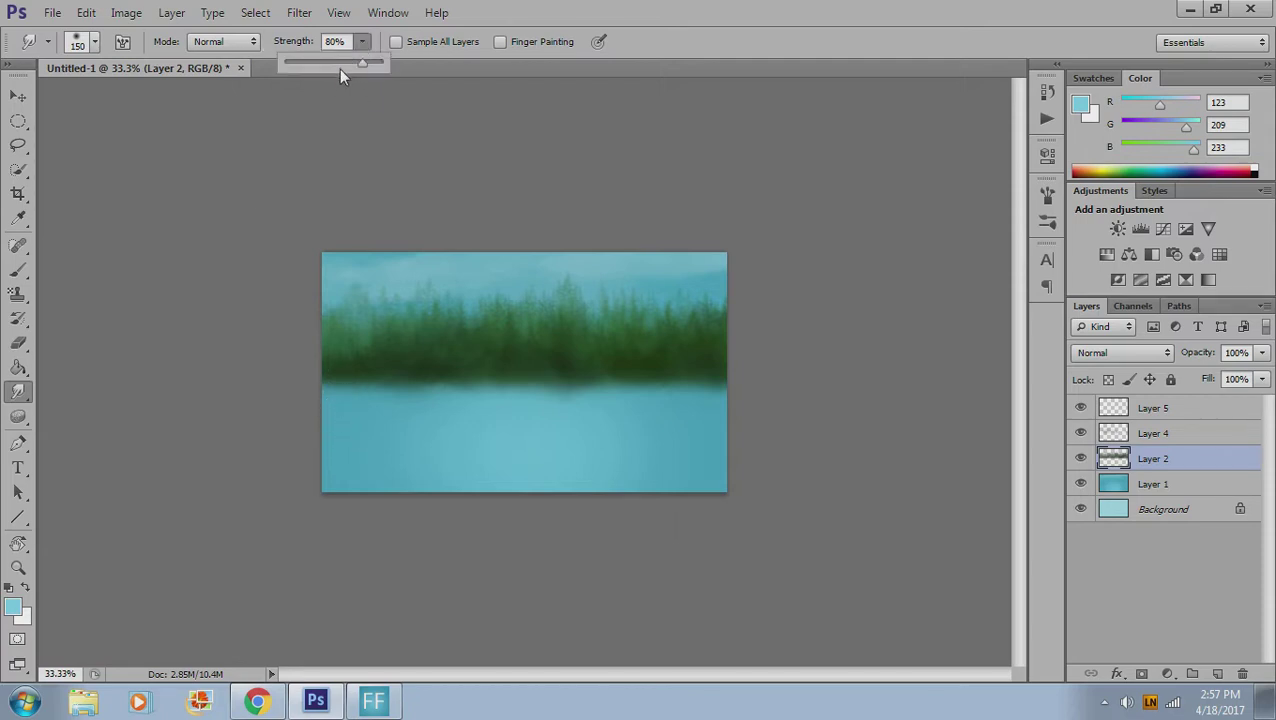
{"action": "left_click_drag", "start_coordinate": [340, 65], "coordinate": [333, 66]}
{"action": "left_click", "coordinate": [401, 178]}
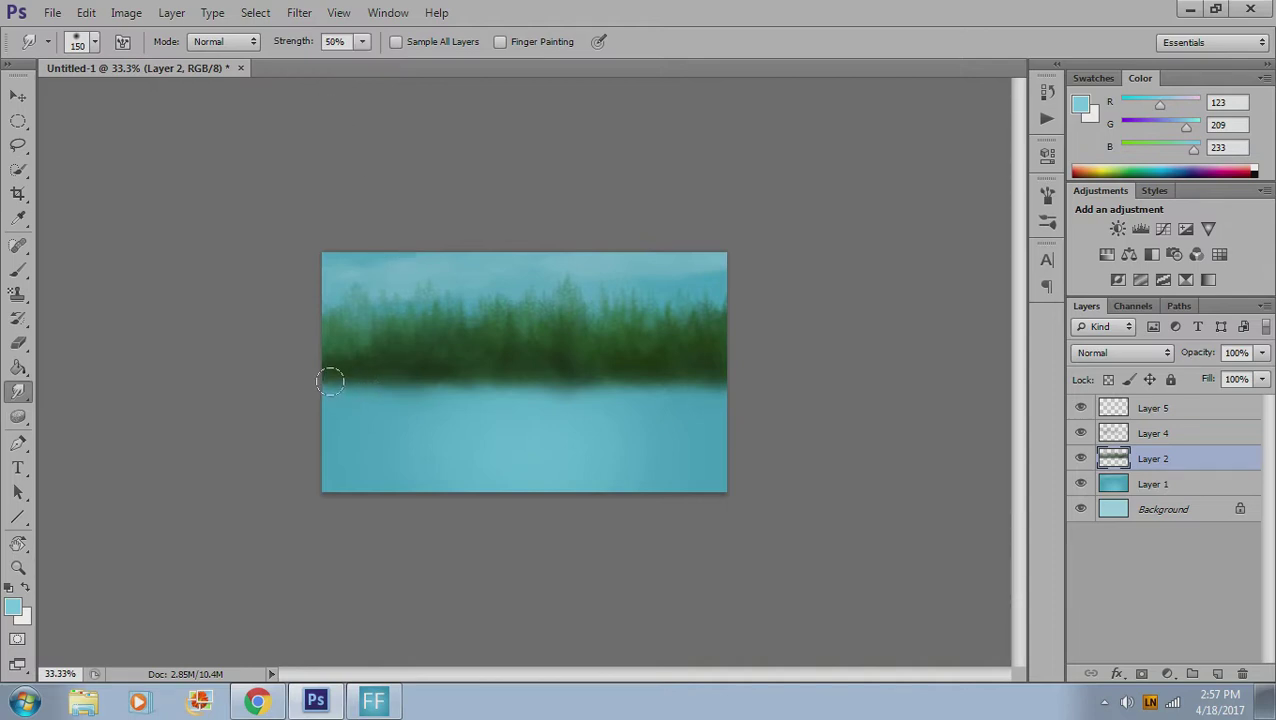
{"action": "left_click_drag", "start_coordinate": [330, 380], "coordinate": [324, 481]}
{"action": "key", "text": "ctrl+z"}
- Choose a textured grass-shaped brush preset and enlarge it to 100 px
{"action": "left_click", "coordinate": [97, 42]}
{"action": "left_click_drag", "start_coordinate": [211, 220], "coordinate": [218, 167]}
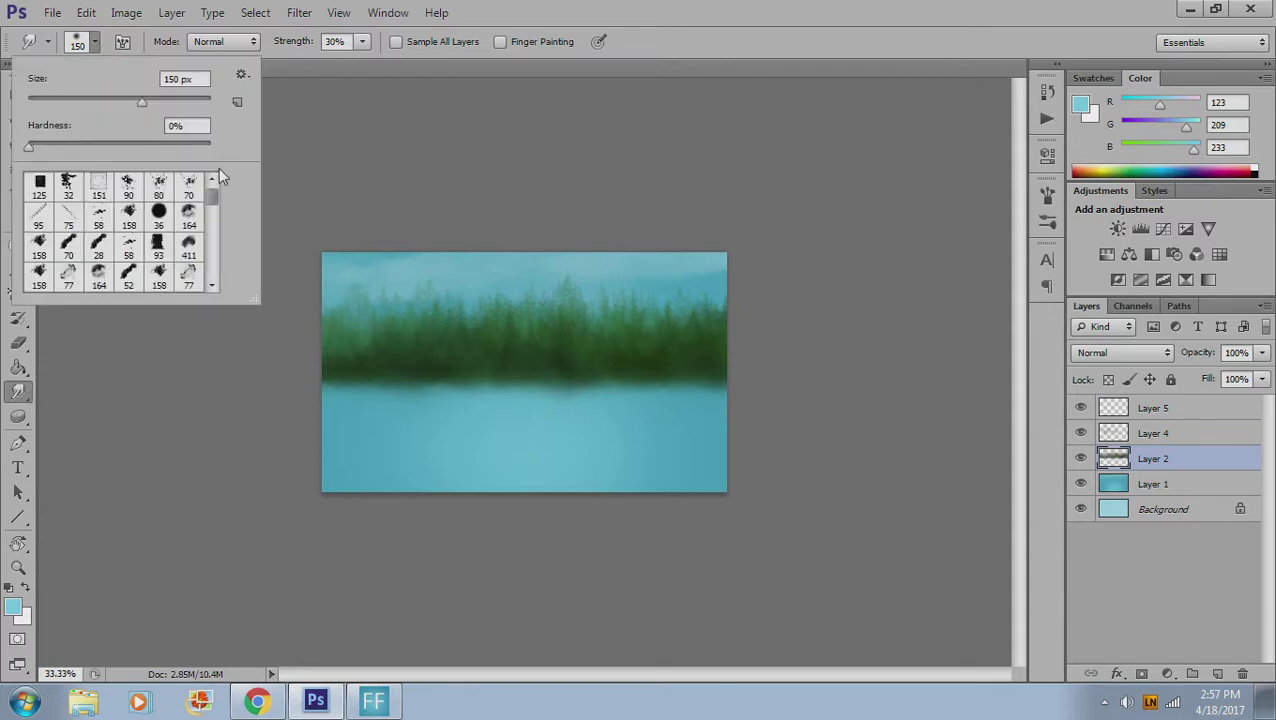
{"action": "left_click", "coordinate": [70, 192]}
{"action": "left_click", "coordinate": [206, 401]}
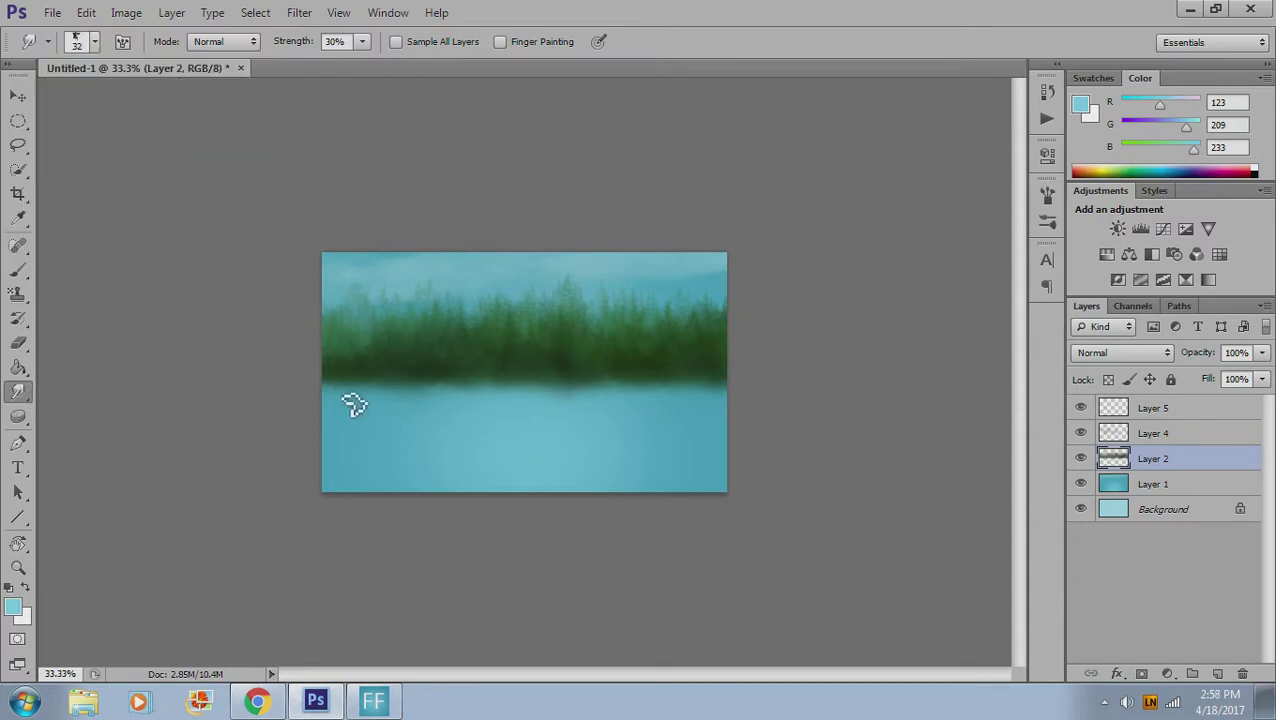
{"action": "key", "text": "bracketright"}
{"action": "key", "text": "bracketright"}
{"action": "key", "text": "bracketright"}
{"action": "key", "text": "bracketright"}
{"action": "key", "text": "bracketright"}
{"action": "key", "text": "bracketright"}
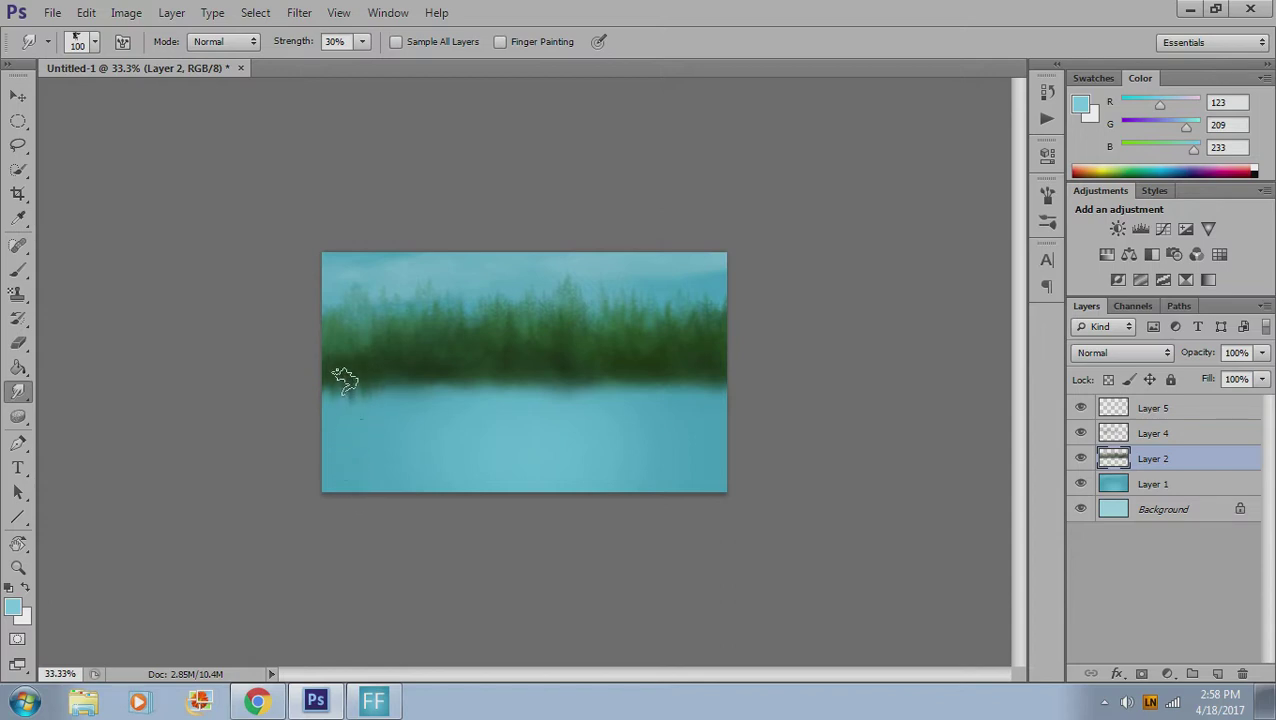
- Smudge the tree line into the water in six strokes, working from the lower left to the right
{"action": "mouse_move", "coordinate": [333, 362]}
{"action": "left_mouse_down"}
{"action": "mouse_move", "coordinate": [327, 478]}
{"action": "mouse_move", "coordinate": [345, 330]}
{"action": "mouse_move", "coordinate": [330, 356]}
{"action": "mouse_move", "coordinate": [358, 318]}
{"action": "mouse_move", "coordinate": [313, 330]}
{"action": "mouse_move", "coordinate": [384, 384]}
{"action": "mouse_move", "coordinate": [347, 444]}
{"action": "mouse_move", "coordinate": [360, 440]}
{"action": "mouse_move", "coordinate": [356, 490]}
{"action": "mouse_move", "coordinate": [396, 415]}
{"action": "mouse_move", "coordinate": [357, 459]}
{"action": "mouse_move", "coordinate": [397, 422]}
{"action": "mouse_move", "coordinate": [392, 365]}
{"action": "mouse_move", "coordinate": [390, 435]}
{"action": "left_mouse_up"}
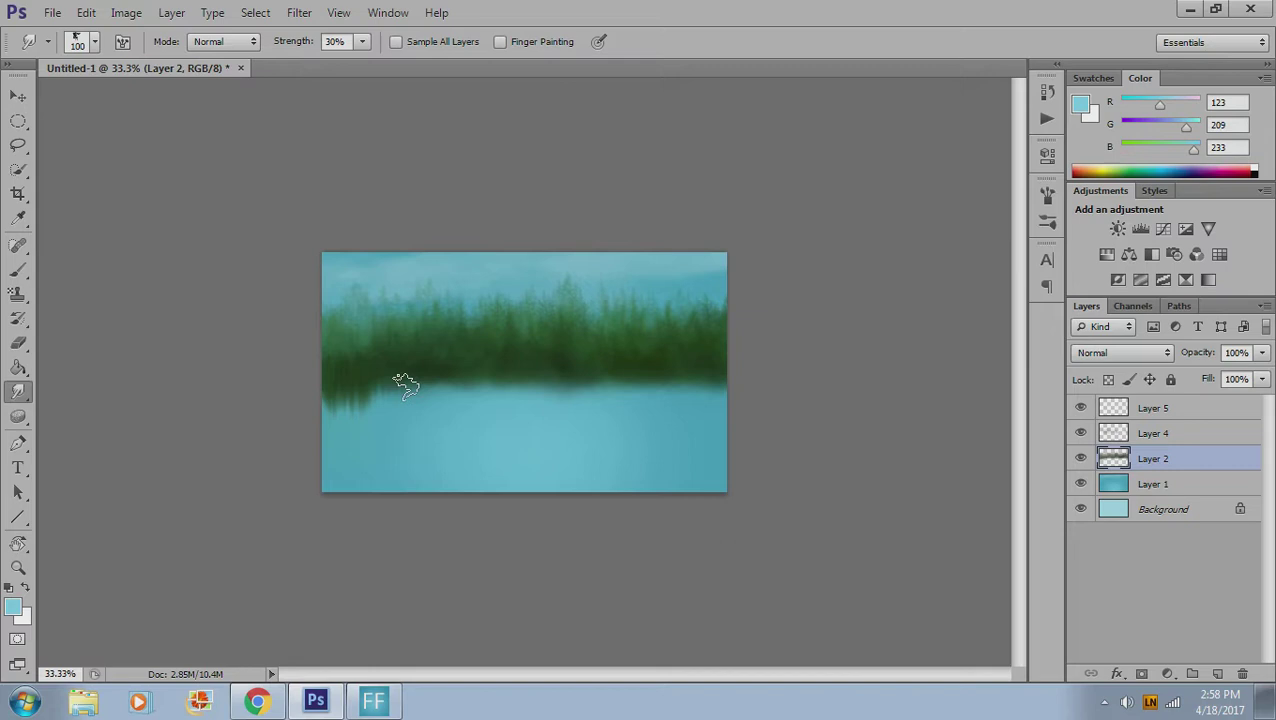
{"action": "mouse_move", "coordinate": [405, 385]}
{"action": "left_mouse_down"}
{"action": "mouse_move", "coordinate": [389, 440]}
{"action": "mouse_move", "coordinate": [410, 373]}
{"action": "mouse_move", "coordinate": [405, 487]}
{"action": "mouse_move", "coordinate": [429, 371]}
{"action": "mouse_move", "coordinate": [417, 498]}
{"action": "mouse_move", "coordinate": [446, 377]}
{"action": "mouse_move", "coordinate": [434, 479]}
{"action": "mouse_move", "coordinate": [455, 419]}
{"action": "mouse_move", "coordinate": [437, 375]}
{"action": "mouse_move", "coordinate": [444, 471]}
{"action": "mouse_move", "coordinate": [459, 388]}
{"action": "mouse_move", "coordinate": [454, 472]}
{"action": "mouse_move", "coordinate": [471, 377]}
{"action": "mouse_move", "coordinate": [469, 440]}
{"action": "mouse_move", "coordinate": [484, 362]}
{"action": "left_mouse_up"}
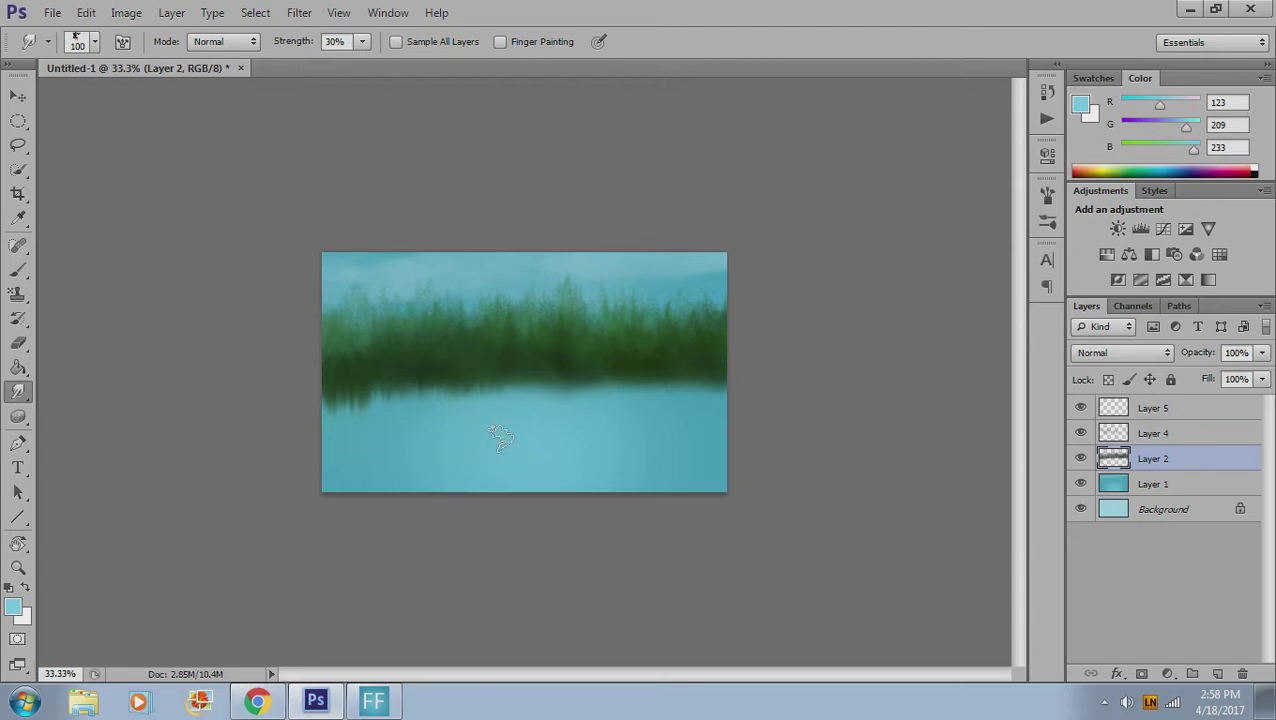
{"action": "mouse_move", "coordinate": [501, 437]}
{"action": "left_mouse_down"}
{"action": "mouse_move", "coordinate": [487, 366]}
{"action": "mouse_move", "coordinate": [493, 426]}
{"action": "mouse_move", "coordinate": [498, 408]}
{"action": "mouse_move", "coordinate": [484, 372]}
{"action": "mouse_move", "coordinate": [487, 437]}
{"action": "mouse_move", "coordinate": [475, 360]}
{"action": "mouse_move", "coordinate": [478, 446]}
{"action": "mouse_move", "coordinate": [517, 390]}
{"action": "mouse_move", "coordinate": [510, 368]}
{"action": "mouse_move", "coordinate": [505, 456]}
{"action": "mouse_move", "coordinate": [528, 416]}
{"action": "mouse_move", "coordinate": [524, 389]}
{"action": "mouse_move", "coordinate": [530, 438]}
{"action": "left_mouse_up"}
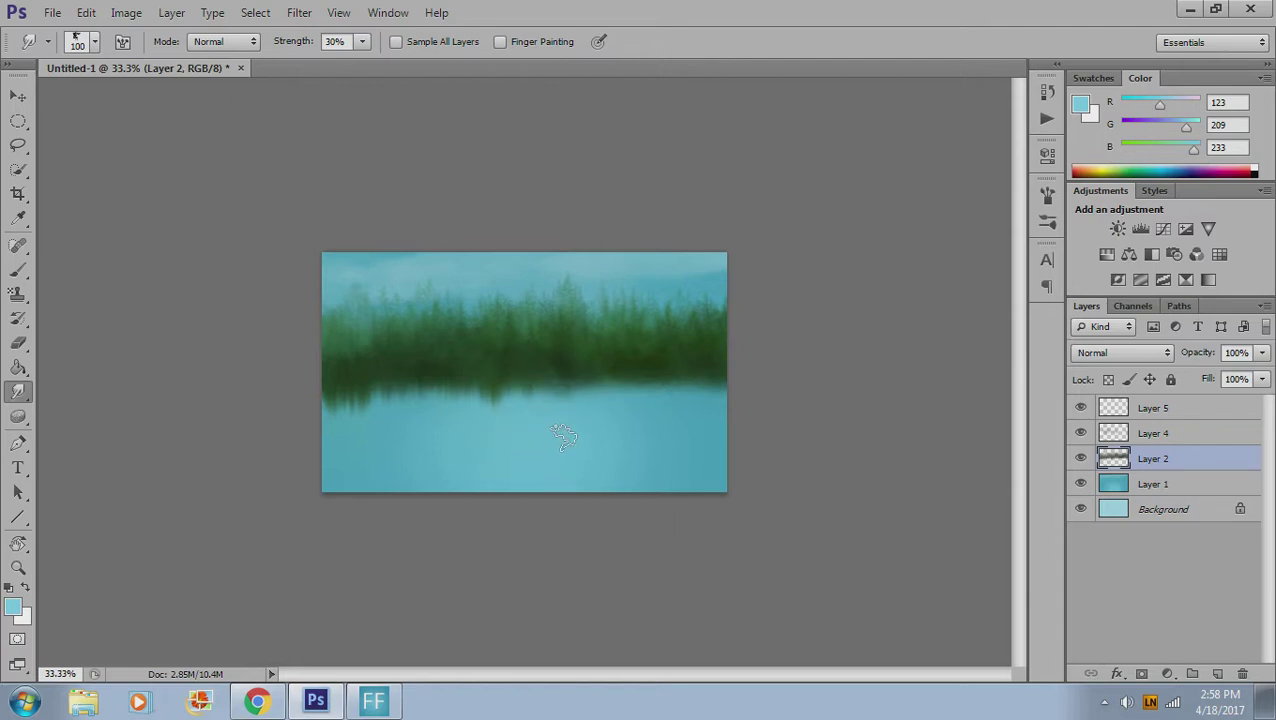
{"action": "mouse_move", "coordinate": [568, 386]}
{"action": "left_mouse_down"}
{"action": "mouse_move", "coordinate": [562, 498]}
{"action": "mouse_move", "coordinate": [574, 381]}
{"action": "left_mouse_up"}
{"action": "mouse_move", "coordinate": [576, 442]}
{"action": "left_mouse_down"}
{"action": "mouse_move", "coordinate": [564, 379]}
{"action": "mouse_move", "coordinate": [595, 379]}
{"action": "mouse_move", "coordinate": [620, 425]}
{"action": "mouse_move", "coordinate": [604, 393]}
{"action": "mouse_move", "coordinate": [615, 380]}
{"action": "mouse_move", "coordinate": [598, 447]}
{"action": "mouse_move", "coordinate": [615, 416]}
{"action": "mouse_move", "coordinate": [635, 428]}
{"action": "mouse_move", "coordinate": [618, 476]}
{"action": "mouse_move", "coordinate": [629, 413]}
{"action": "mouse_move", "coordinate": [598, 399]}
{"action": "mouse_move", "coordinate": [641, 407]}
{"action": "mouse_move", "coordinate": [638, 419]}
{"action": "mouse_move", "coordinate": [644, 393]}
{"action": "mouse_move", "coordinate": [637, 453]}
{"action": "mouse_move", "coordinate": [607, 367]}
{"action": "mouse_move", "coordinate": [620, 441]}
{"action": "mouse_move", "coordinate": [627, 396]}
{"action": "mouse_move", "coordinate": [632, 477]}
{"action": "mouse_move", "coordinate": [628, 390]}
{"action": "left_mouse_up"}
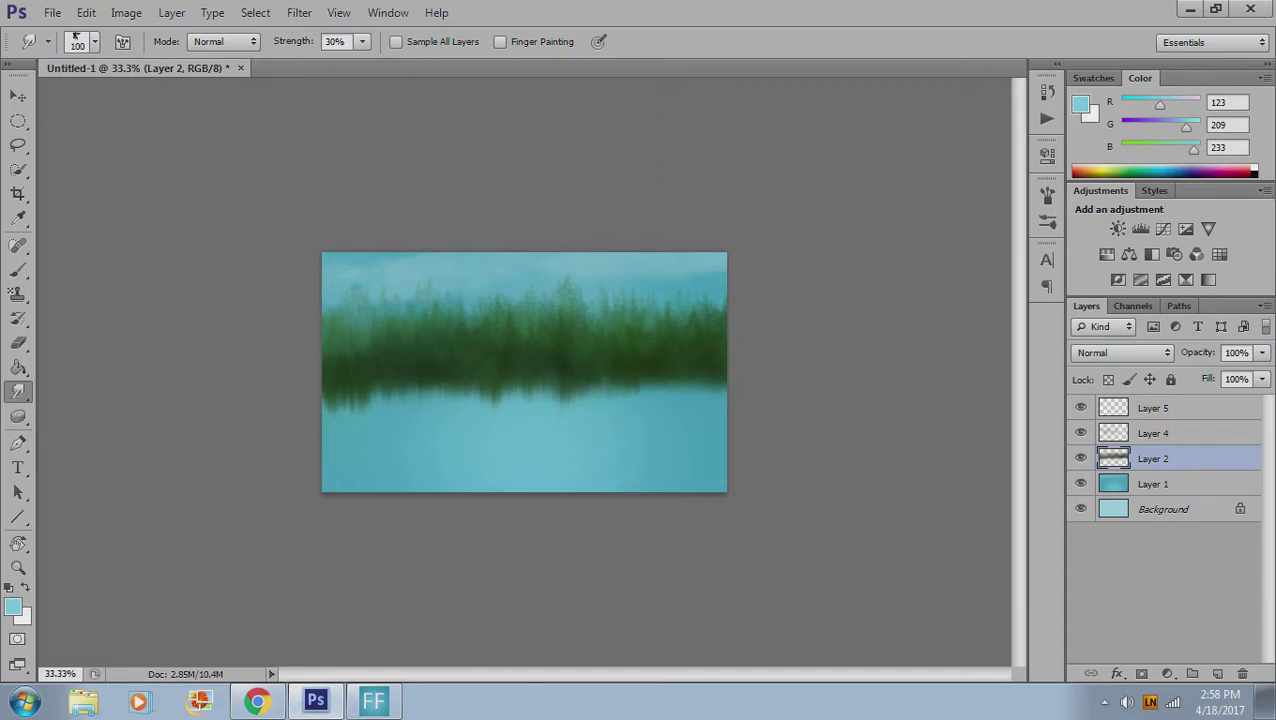
{"action": "mouse_move", "coordinate": [606, 462]}
{"action": "left_mouse_down"}
{"action": "mouse_move", "coordinate": [620, 390]}
{"action": "mouse_move", "coordinate": [602, 378]}
{"action": "mouse_move", "coordinate": [606, 446]}
{"action": "mouse_move", "coordinate": [626, 379]}
{"action": "mouse_move", "coordinate": [632, 449]}
{"action": "mouse_move", "coordinate": [652, 391]}
{"action": "mouse_move", "coordinate": [642, 369]}
{"action": "mouse_move", "coordinate": [643, 443]}
{"action": "mouse_move", "coordinate": [670, 392]}
{"action": "mouse_move", "coordinate": [658, 367]}
{"action": "mouse_move", "coordinate": [665, 428]}
{"action": "mouse_move", "coordinate": [673, 407]}
{"action": "mouse_move", "coordinate": [567, 364]}
{"action": "mouse_move", "coordinate": [355, 345]}
{"action": "mouse_move", "coordinate": [638, 343]}
{"action": "mouse_move", "coordinate": [713, 366]}
{"action": "mouse_move", "coordinate": [646, 388]}
{"action": "mouse_move", "coordinate": [653, 376]}
{"action": "mouse_move", "coordinate": [657, 478]}
{"action": "mouse_move", "coordinate": [661, 358]}
{"action": "mouse_move", "coordinate": [664, 454]}
{"action": "mouse_move", "coordinate": [682, 364]}
{"action": "mouse_move", "coordinate": [693, 374]}
{"action": "mouse_move", "coordinate": [695, 473]}
{"action": "mouse_move", "coordinate": [709, 382]}
{"action": "mouse_move", "coordinate": [704, 473]}
{"action": "mouse_move", "coordinate": [711, 375]}
{"action": "mouse_move", "coordinate": [711, 467]}
{"action": "mouse_move", "coordinate": [699, 380]}
{"action": "mouse_move", "coordinate": [693, 496]}
{"action": "mouse_move", "coordinate": [708, 369]}
{"action": "mouse_move", "coordinate": [702, 492]}
{"action": "mouse_move", "coordinate": [694, 375]}
{"action": "mouse_move", "coordinate": [722, 383]}
{"action": "mouse_move", "coordinate": [718, 464]}
{"action": "mouse_move", "coordinate": [686, 379]}
{"action": "mouse_move", "coordinate": [570, 379]}
{"action": "mouse_move", "coordinate": [580, 452]}
{"action": "mouse_move", "coordinate": [567, 424]}
{"action": "mouse_move", "coordinate": [569, 478]}
{"action": "mouse_move", "coordinate": [566, 418]}
{"action": "mouse_move", "coordinate": [555, 484]}
{"action": "mouse_move", "coordinate": [521, 456]}
{"action": "mouse_move", "coordinate": [508, 397]}
{"action": "mouse_move", "coordinate": [549, 395]}
{"action": "mouse_move", "coordinate": [537, 470]}
{"action": "mouse_move", "coordinate": [528, 419]}
{"action": "mouse_move", "coordinate": [520, 442]}
{"action": "mouse_move", "coordinate": [530, 400]}
{"action": "mouse_move", "coordinate": [543, 417]}
{"action": "mouse_move", "coordinate": [548, 405]}
{"action": "mouse_move", "coordinate": [544, 462]}
{"action": "mouse_move", "coordinate": [463, 443]}
{"action": "mouse_move", "coordinate": [476, 403]}
{"action": "mouse_move", "coordinate": [456, 409]}
{"action": "mouse_move", "coordinate": [441, 450]}
{"action": "mouse_move", "coordinate": [444, 407]}
{"action": "mouse_move", "coordinate": [463, 405]}
{"action": "mouse_move", "coordinate": [470, 441]}
{"action": "mouse_move", "coordinate": [478, 427]}
{"action": "mouse_move", "coordinate": [461, 399]}
{"action": "mouse_move", "coordinate": [402, 396]}
{"action": "mouse_move", "coordinate": [373, 373]}
{"action": "mouse_move", "coordinate": [436, 359]}
{"action": "mouse_move", "coordinate": [386, 348]}
{"action": "left_mouse_up"}
- At 20% Smudge strength and 100 px, pull a longer dark reflection streak down on the right
{"action": "key", "text": "bracketright"}
{"action": "key", "text": "bracketleft"}
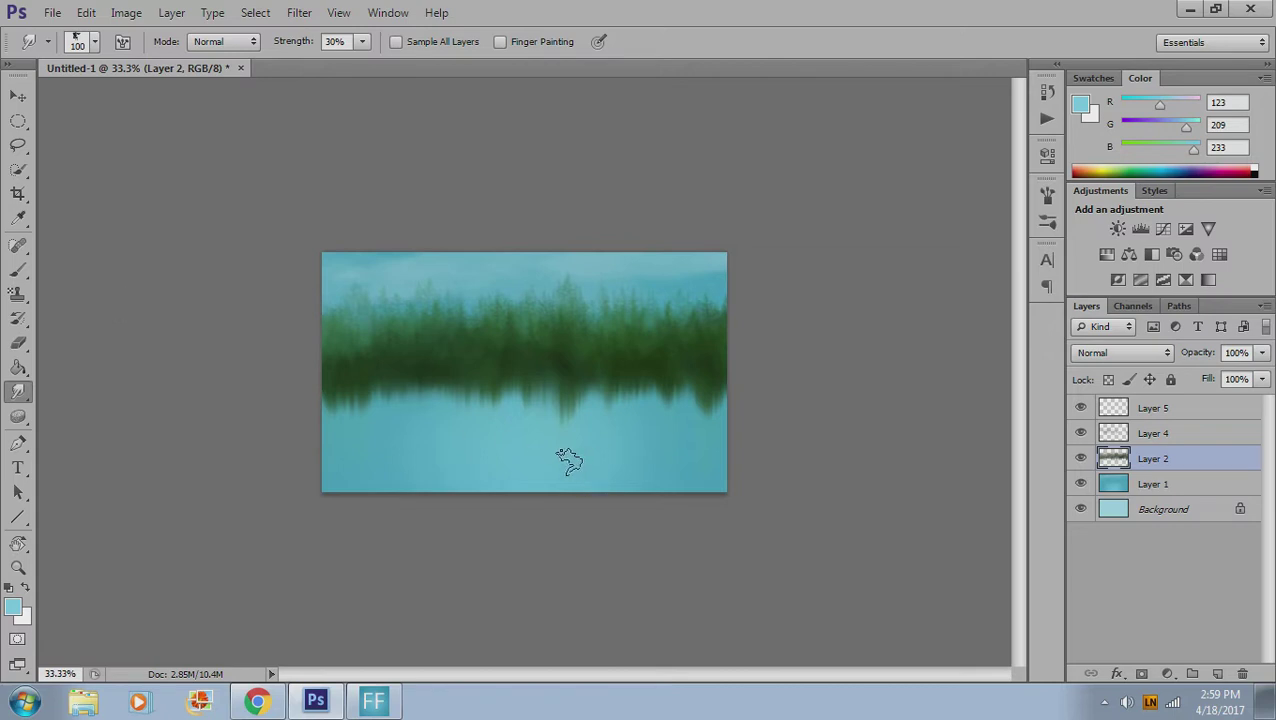
{"action": "key", "text": "2"}
{"action": "left_click_drag", "start_coordinate": [553, 418], "coordinate": [551, 452]}
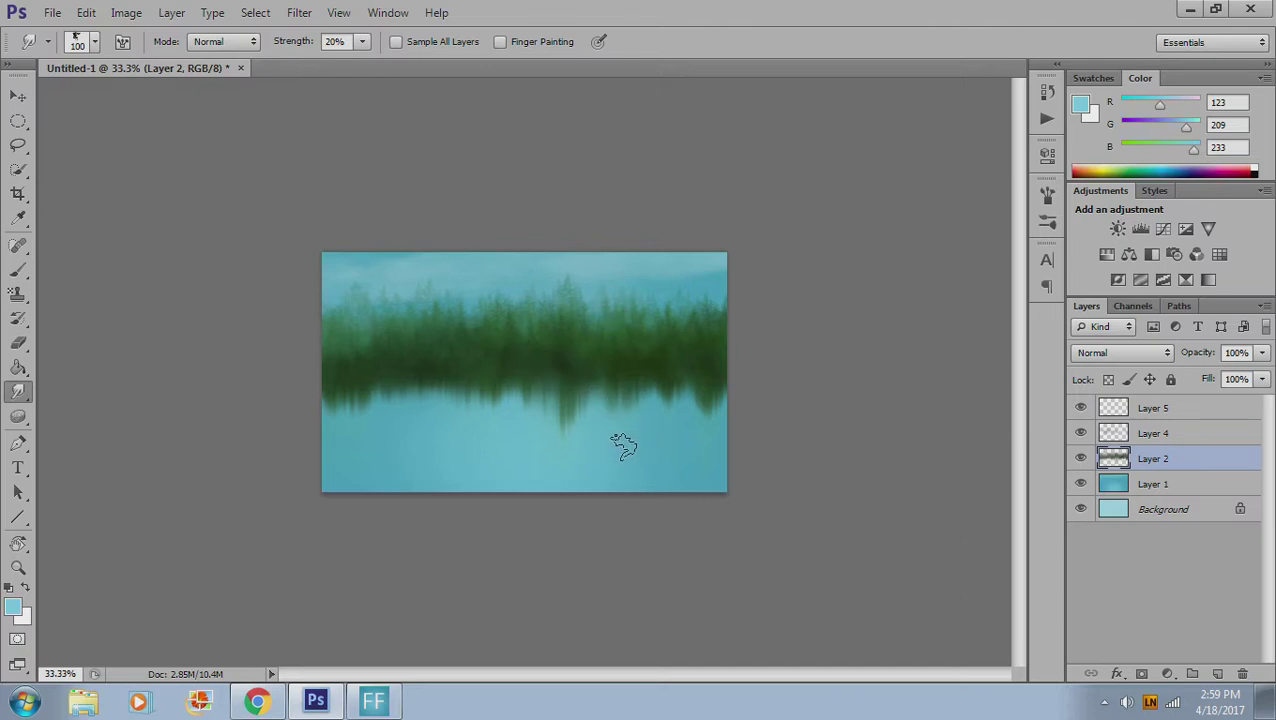
{"action": "key", "text": "e"}
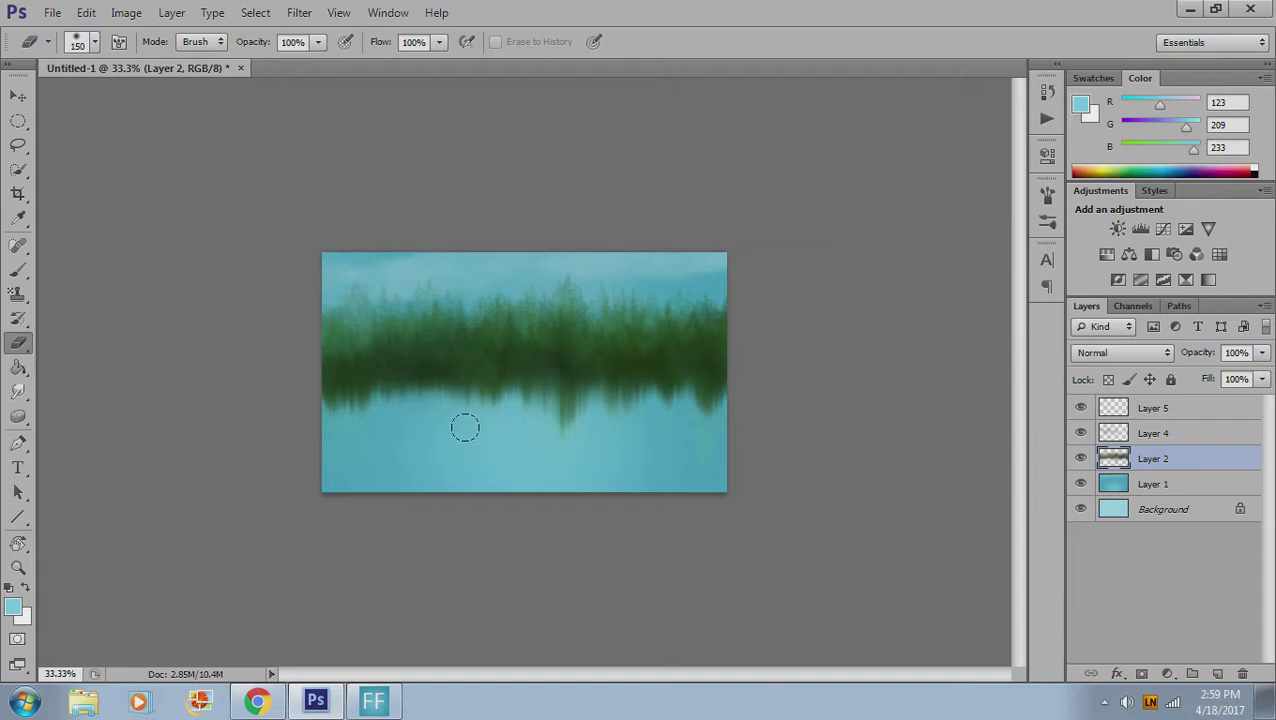
- Set the Eraser opacity to 10%
{"action": "key", "text": "1"}
- Load the 32 px brush preset and sample the sky's pale blue (R117 G187 B206)
{"action": "left_click", "coordinate": [18, 270]}
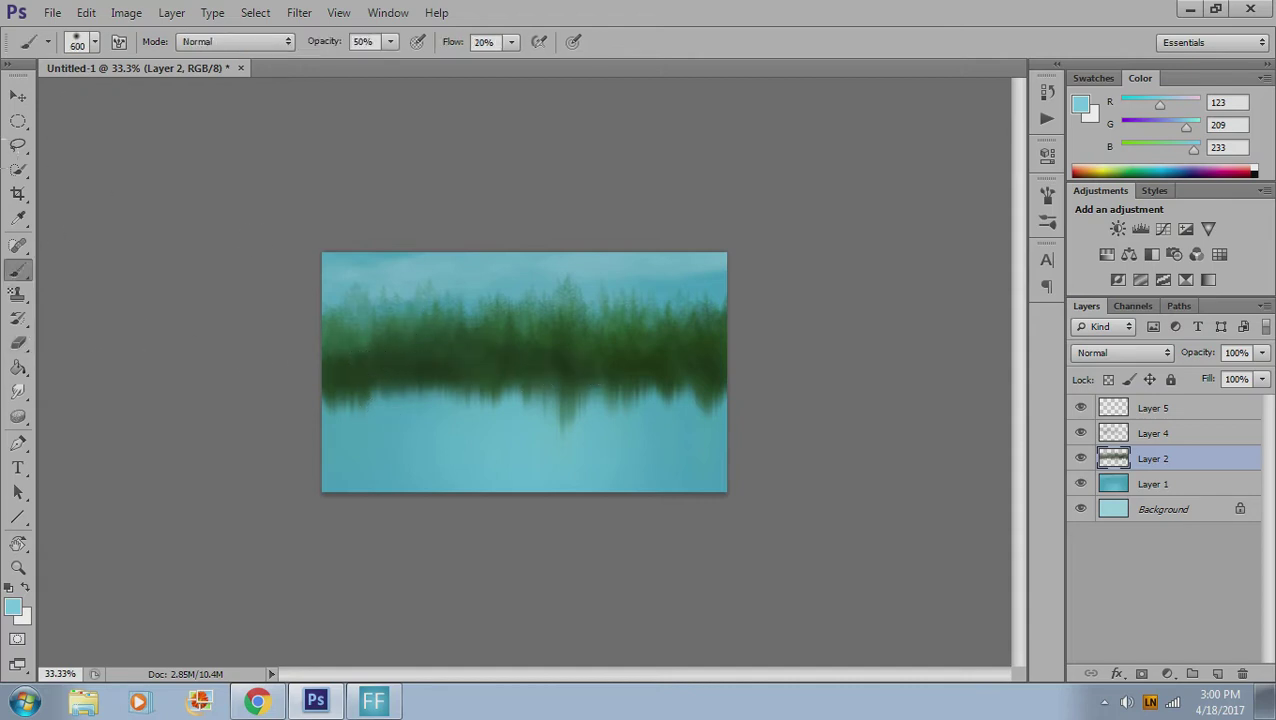
{"action": "left_click", "coordinate": [95, 43]}
{"action": "left_click", "coordinate": [68, 185]}
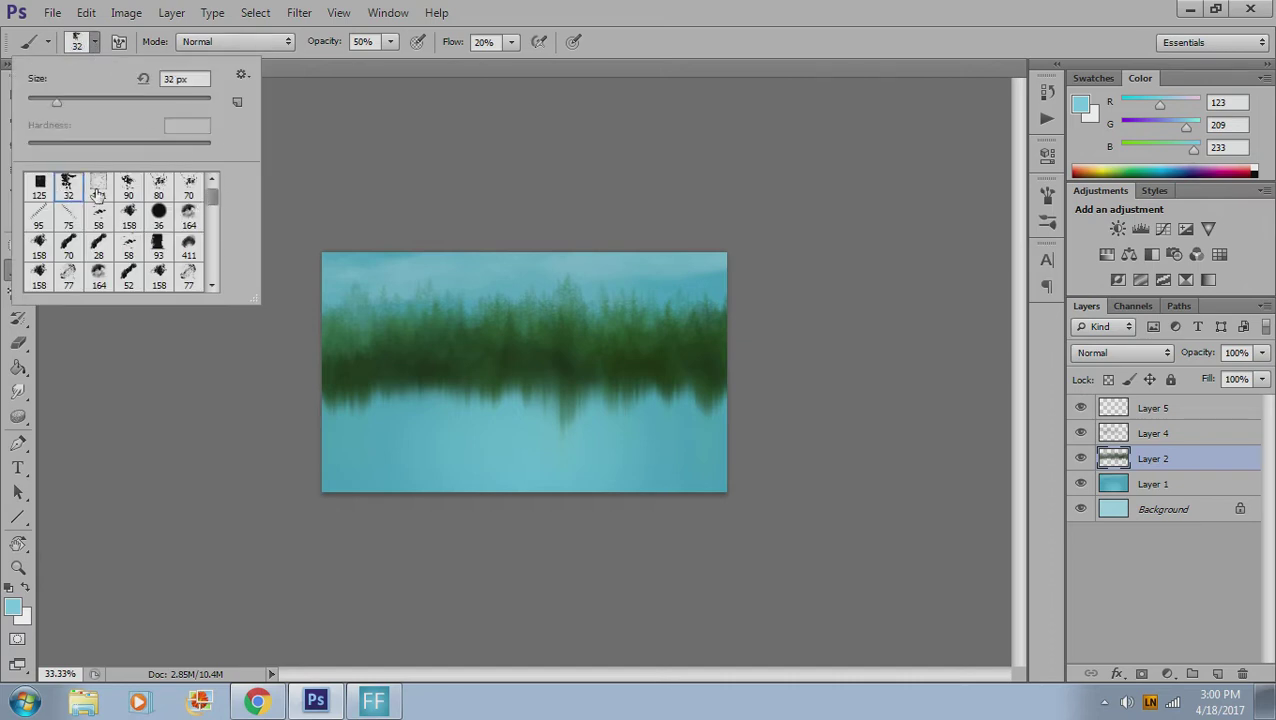
{"action": "left_click", "coordinate": [442, 183]}
{"action": "key", "text": "i"}
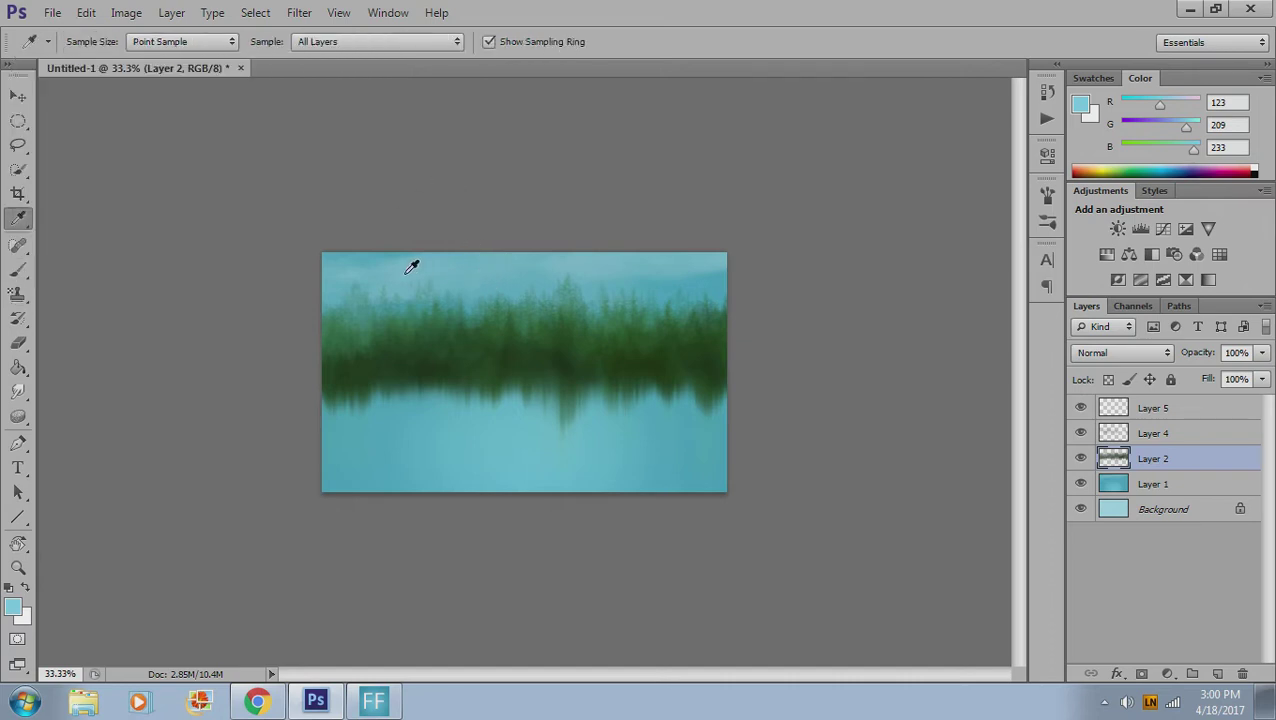
{"action": "left_click", "coordinate": [421, 279]}
- Change the brush colour to pale cyan bcf1ff at 30% opacity, then undo a trial stroke
{"action": "key", "text": "b"}
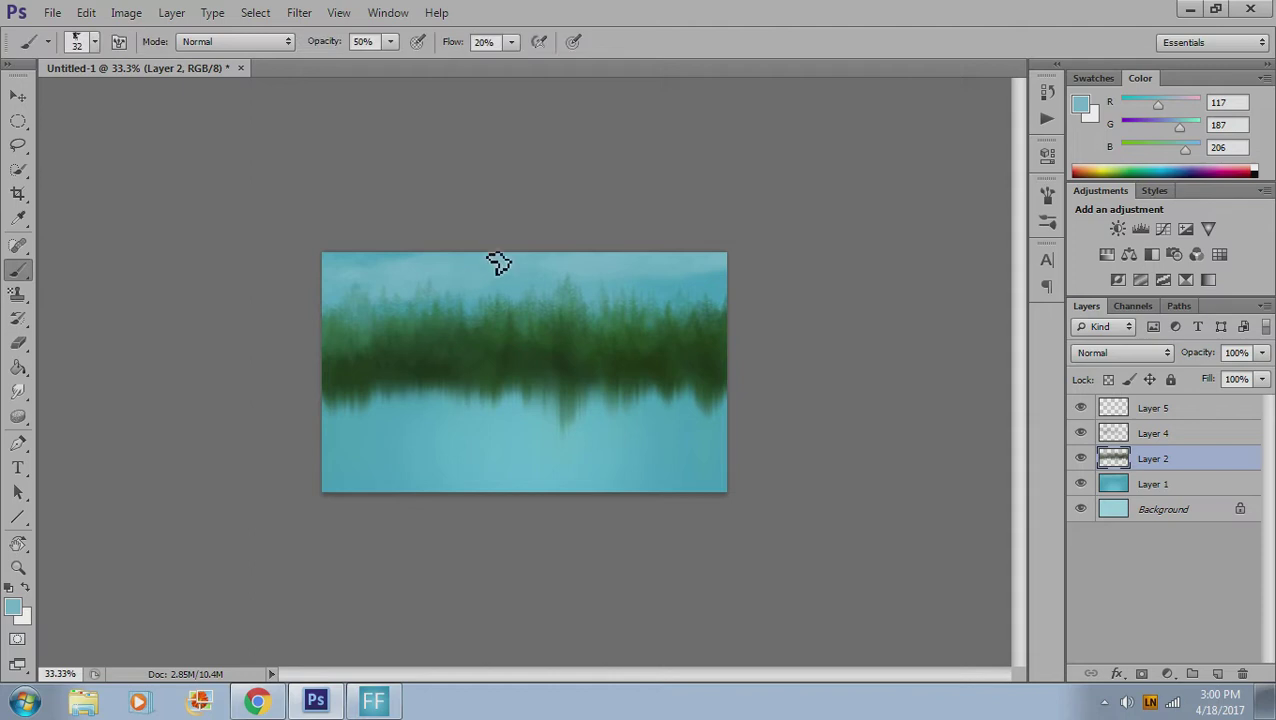
{"action": "left_click", "coordinate": [1080, 106]}
{"action": "left_click_drag", "start_coordinate": [770, 280], "coordinate": [752, 248]}
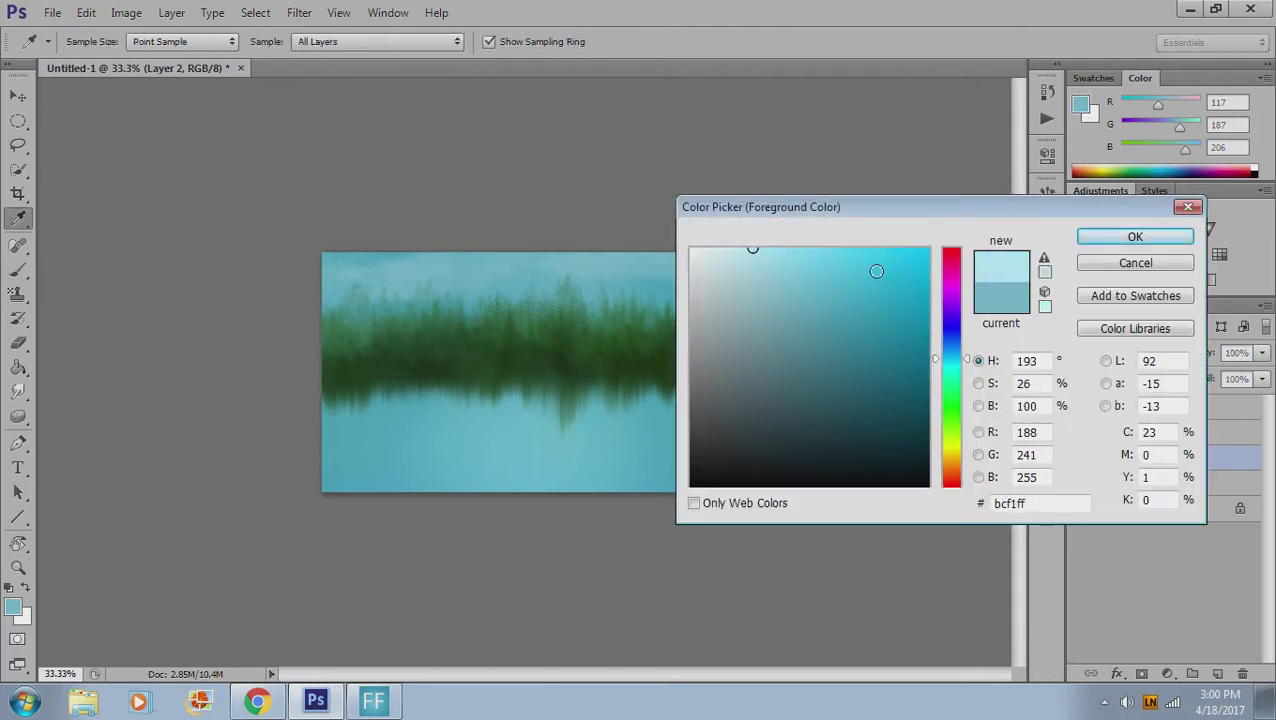
{"action": "left_click", "coordinate": [1145, 243]}
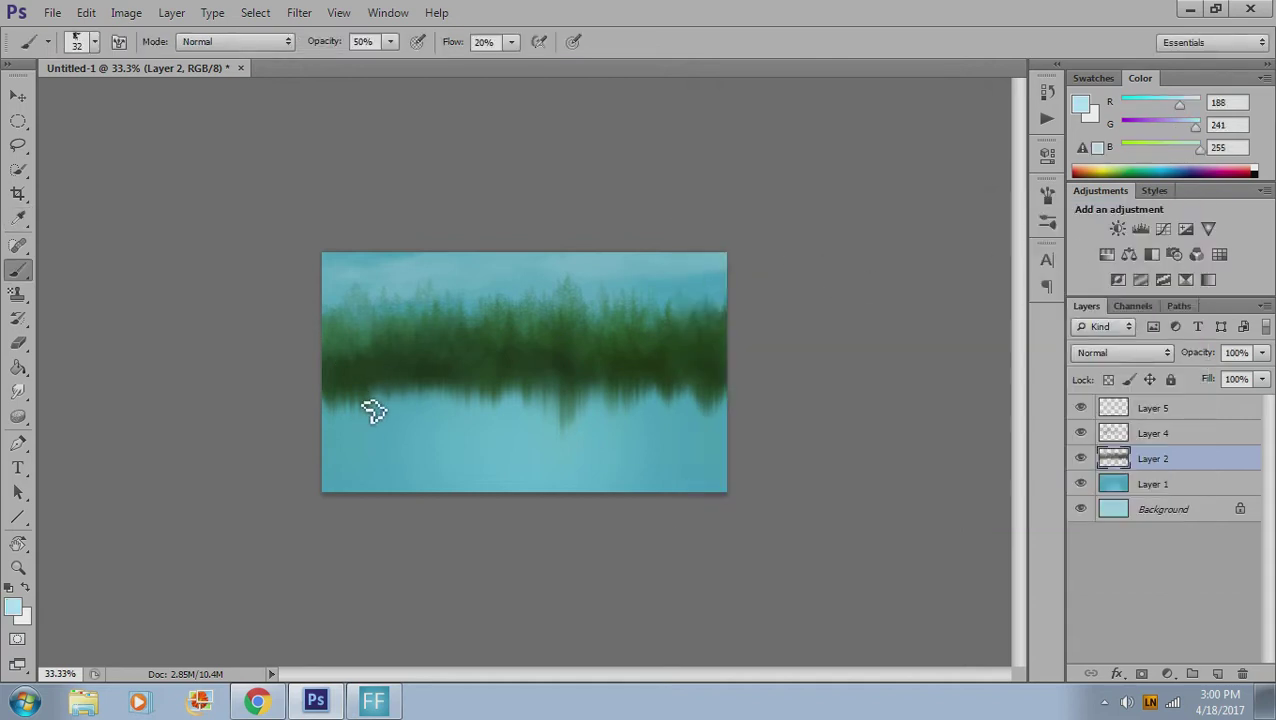
{"action": "key", "text": "3"}
{"action": "left_click_drag", "start_coordinate": [458, 393], "coordinate": [413, 393]}
{"action": "key", "text": "ctrl+z"}
- Shrink the brush to a fine size for the pale ripple lines
{"action": "key", "text": "bracketleft"}
{"action": "key", "text": "bracketleft"}
{"action": "key", "text": "bracketleft"}
{"action": "key", "text": "bracketleft"}
- Raise the brush opacity to 40% for the shoreline ripple lines
{"action": "key", "text": "4"}
- Set Layer 5's blend mode to Overlay
{"action": "left_click", "coordinate": [1186, 409]}
{"action": "left_click", "coordinate": [1128, 355]}
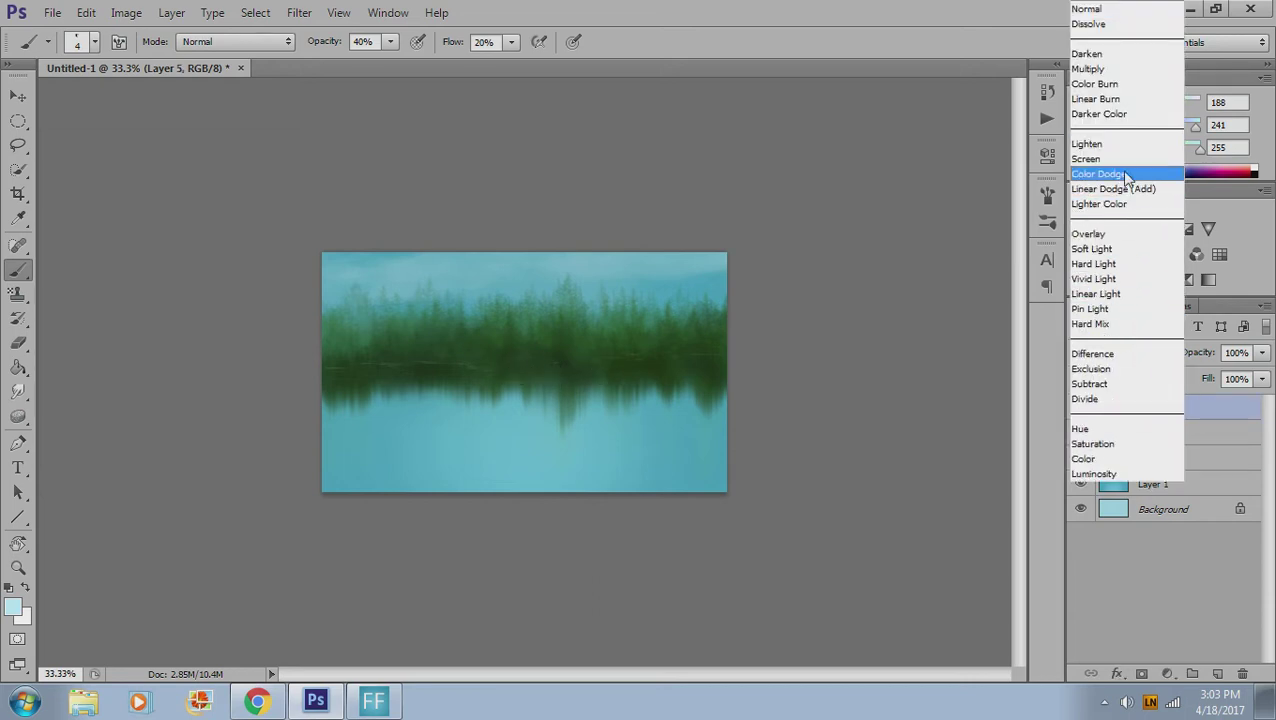
{"action": "left_click", "coordinate": [1128, 238]}
- Choose a lavender foreground colour, R188 G190 B255
{"action": "left_click", "coordinate": [1080, 105]}
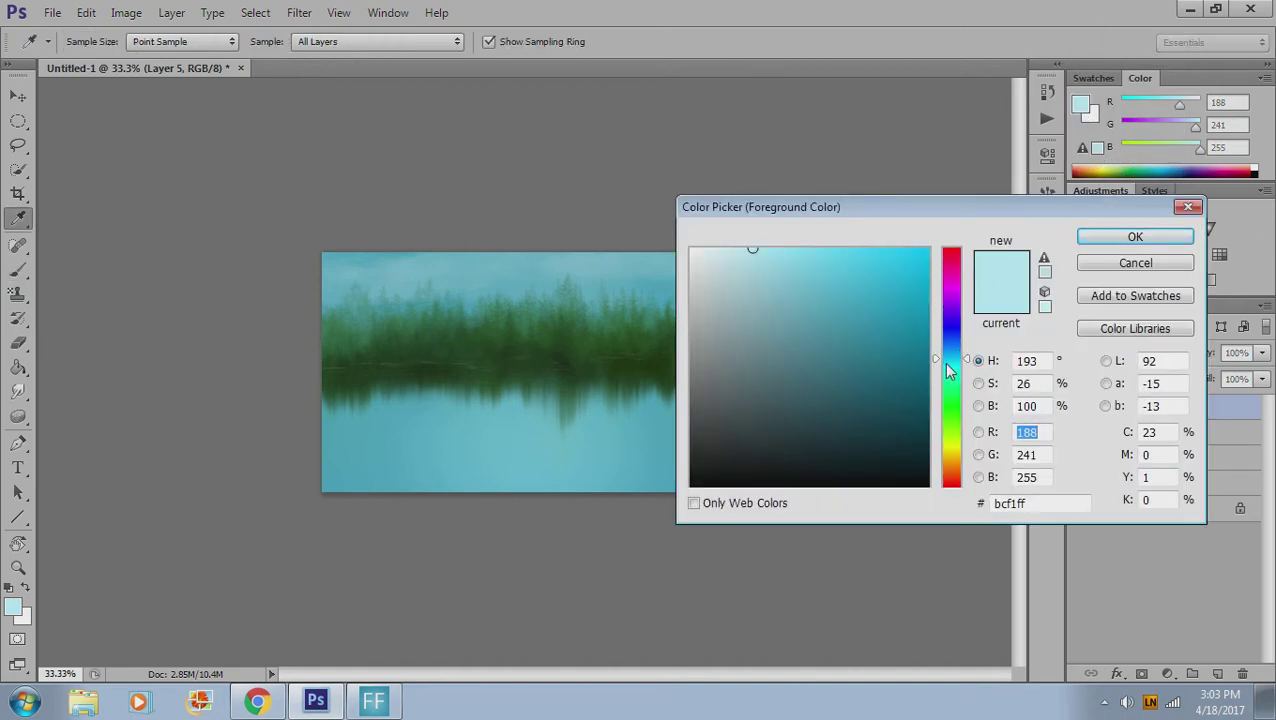
{"action": "left_click_drag", "start_coordinate": [949, 371], "coordinate": [951, 331]}
{"action": "left_click", "coordinate": [1097, 240]}
- Select the 500 px soft round brush preset
{"action": "key", "text": "b"}
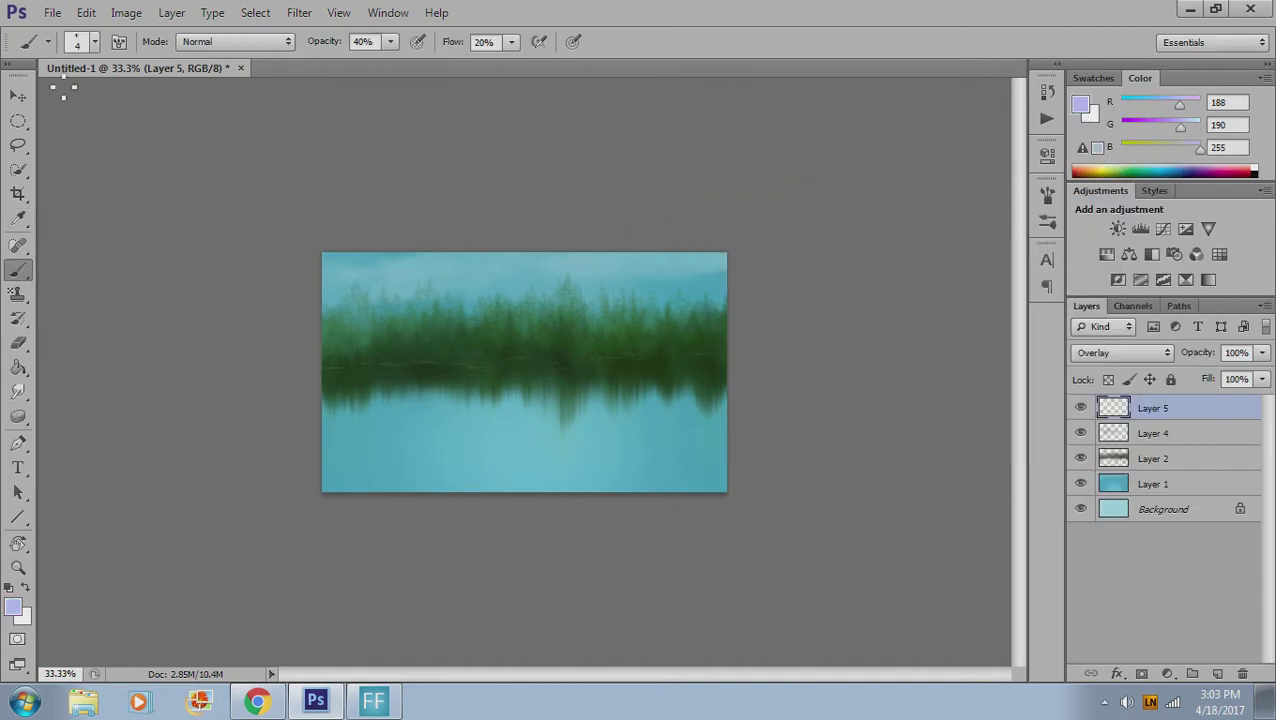
{"action": "left_click", "coordinate": [95, 41]}
{"action": "scroll", "coordinate": [190, 250], "scroll_direction": "down", "scroll_amount": 3}
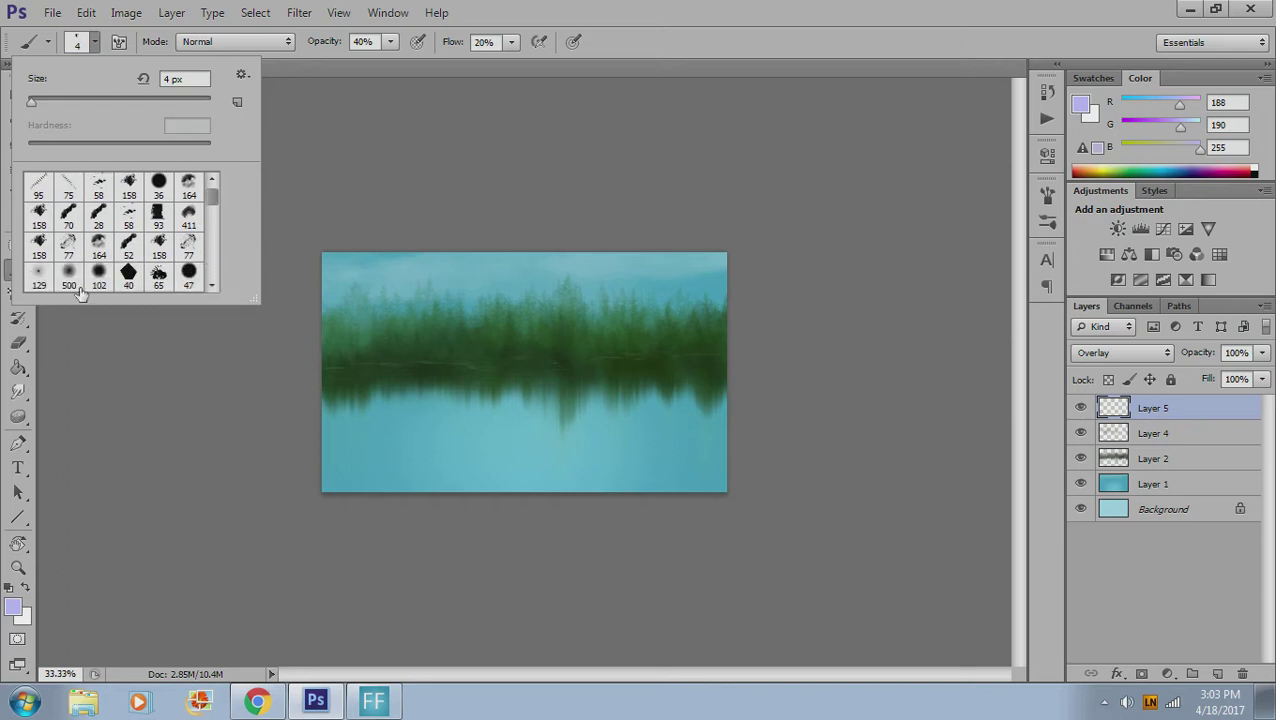
{"action": "left_click", "coordinate": [69, 280]}
{"action": "left_click", "coordinate": [238, 302]}
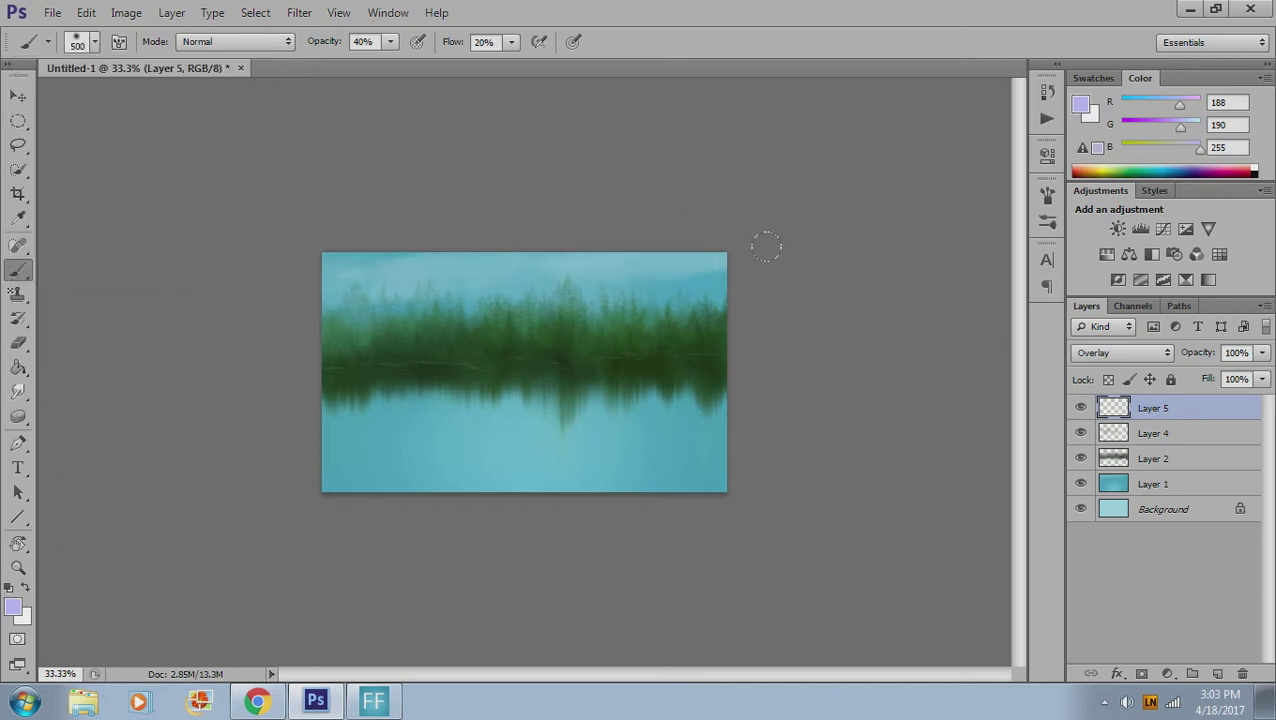
- Set the foreground colour to dark blue 50,52,123
{"action": "left_click", "coordinate": [1083, 106]}
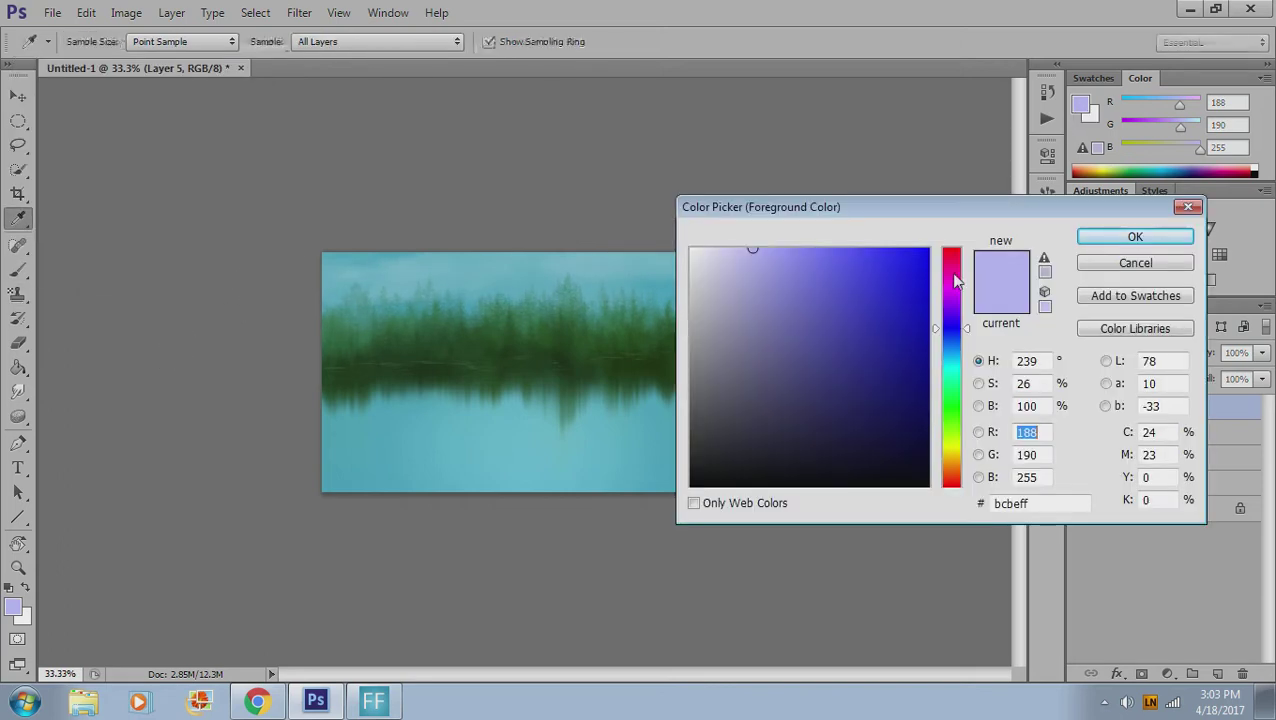
{"action": "left_click", "coordinate": [826, 370]}
{"action": "left_click", "coordinate": [832, 372]}
{"action": "left_click", "coordinate": [1100, 242]}
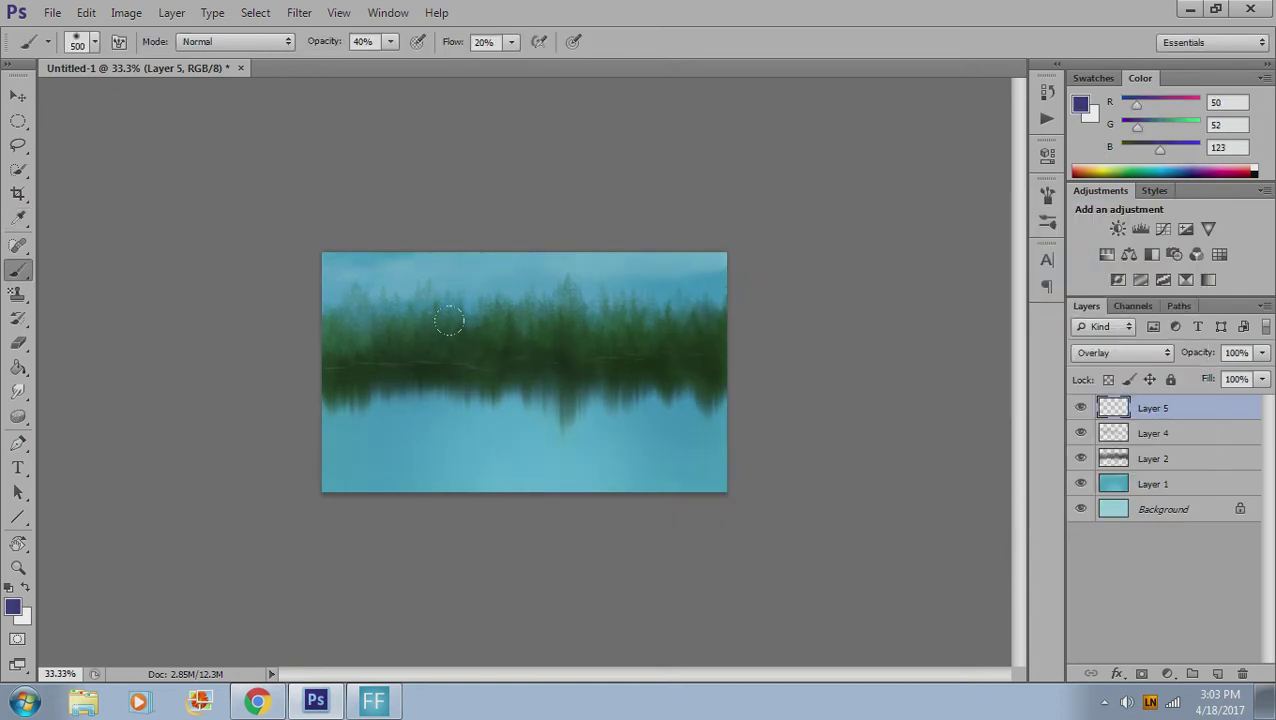
- At 80% opacity, sweep dark blue overlay strokes across the sky and water
{"action": "key", "text": "ctrl+z"}
{"action": "mouse_move", "coordinate": [575, 293]}
{"action": "left_mouse_down"}
{"action": "mouse_move", "coordinate": [350, 268]}
{"action": "mouse_move", "coordinate": [769, 216]}
{"action": "left_mouse_up"}
{"action": "key", "text": "8"}
{"action": "key", "text": "ctrl+z"}
{"action": "mouse_move", "coordinate": [470, 222]}
{"action": "left_mouse_down"}
{"action": "mouse_move", "coordinate": [777, 240]}
{"action": "mouse_move", "coordinate": [356, 313]}
{"action": "mouse_move", "coordinate": [167, 486]}
{"action": "mouse_move", "coordinate": [277, 415]}
{"action": "mouse_move", "coordinate": [999, 440]}
{"action": "left_mouse_up"}
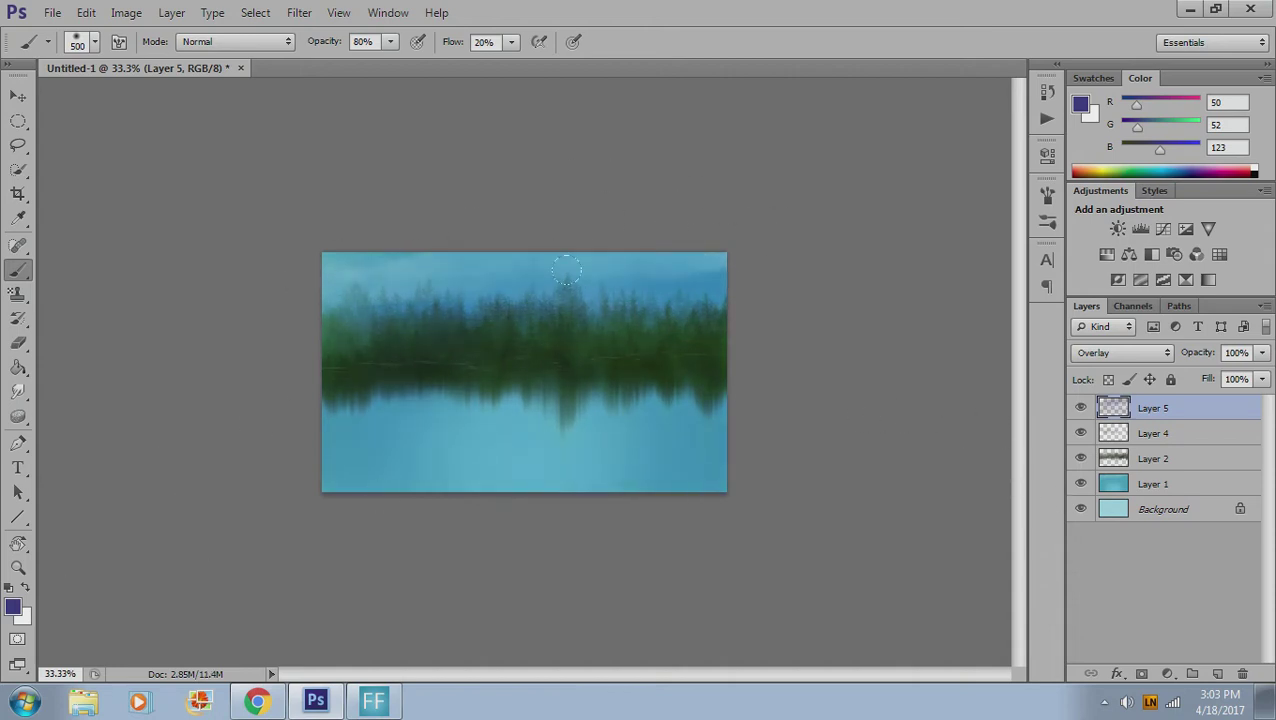
{"action": "left_click", "coordinate": [531, 309]}
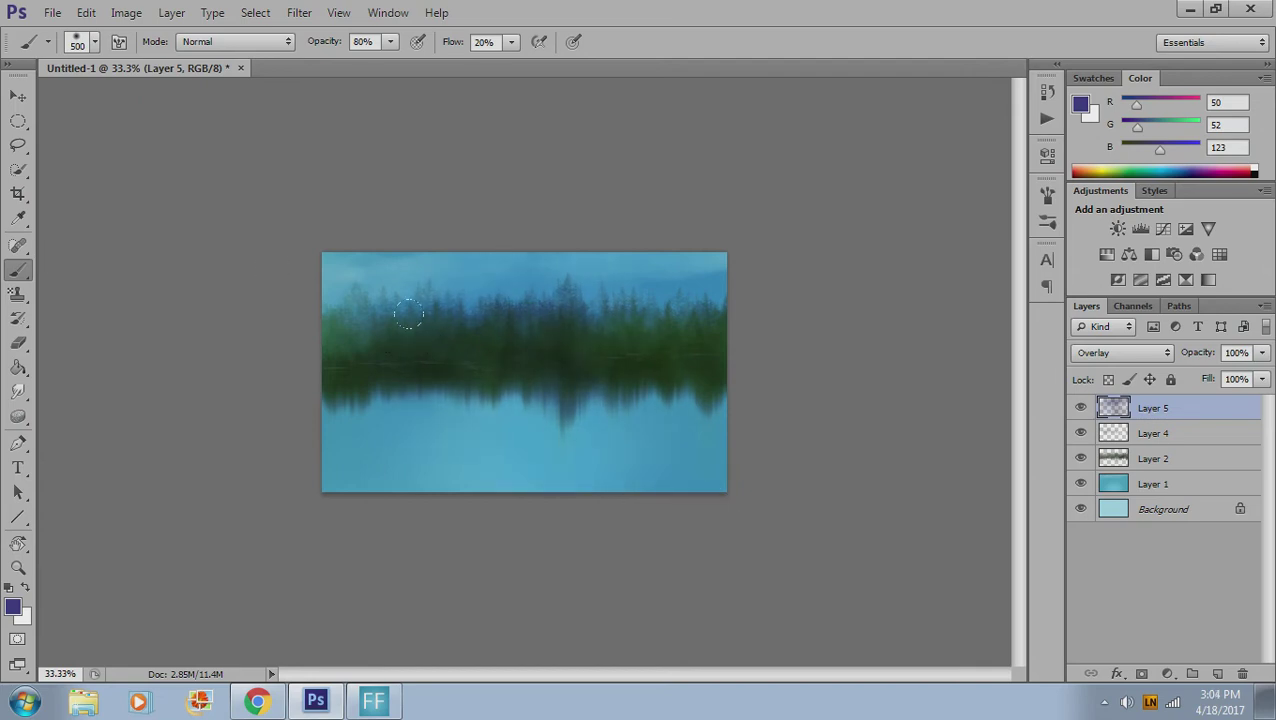
{"action": "left_click", "coordinate": [1080, 104]}
- Pick purple 60327b and brush a purple overlay wash over the painting
{"action": "left_click", "coordinate": [952, 303]}
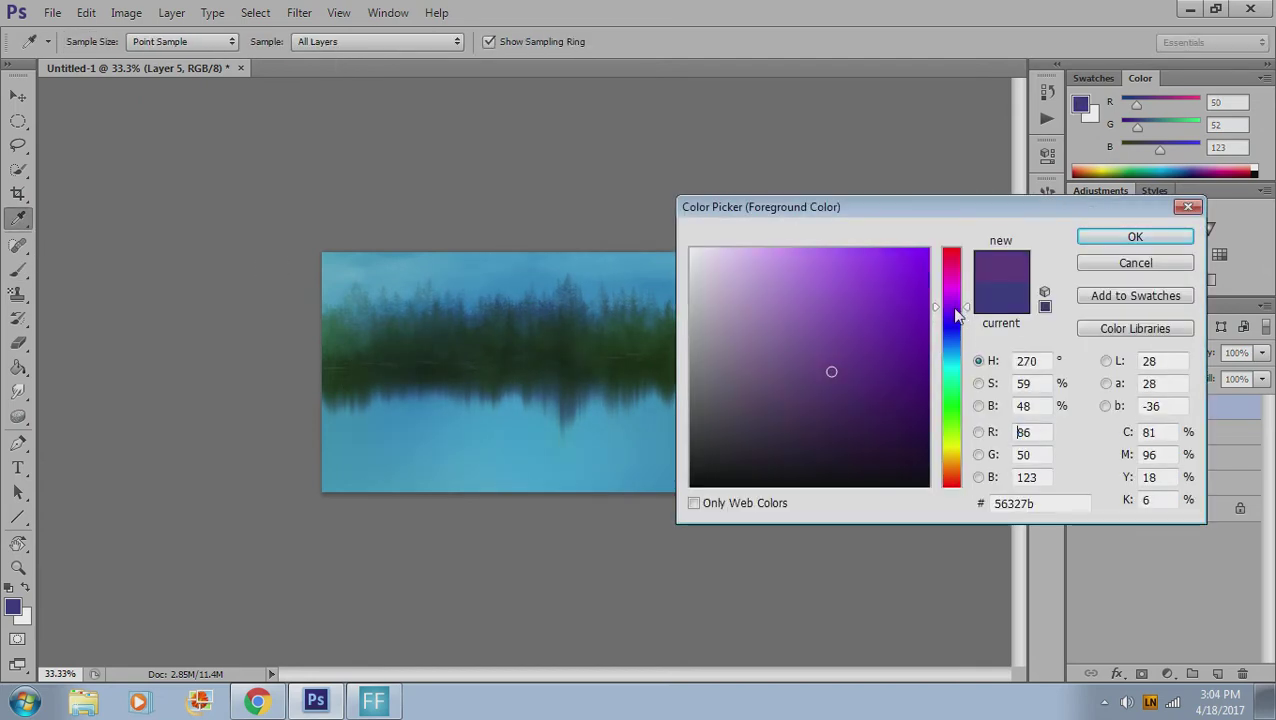
{"action": "left_click", "coordinate": [1124, 237]}
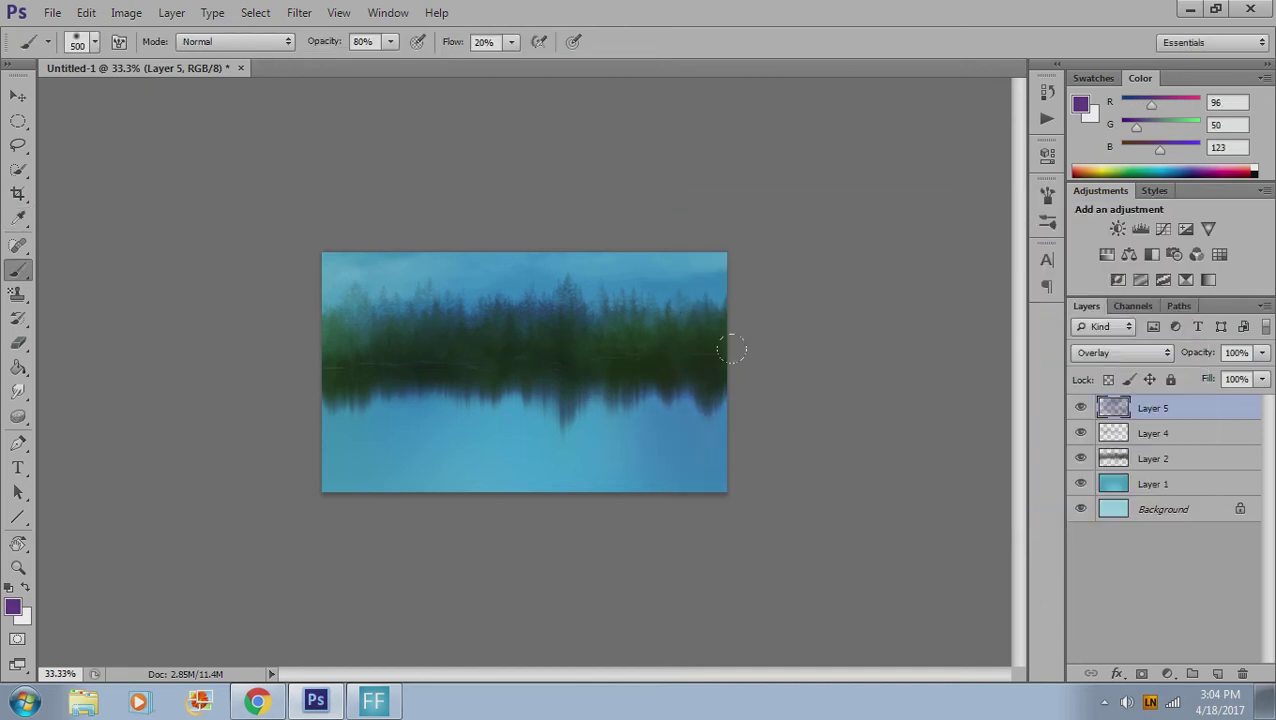
{"action": "left_click_drag", "start_coordinate": [612, 265], "coordinate": [651, 454]}
- Pick light purple d9a4f8 and tint the right side of the painting
{"action": "left_click", "coordinate": [1080, 104]}
{"action": "left_click", "coordinate": [770, 254]}
{"action": "left_click", "coordinate": [1136, 240]}
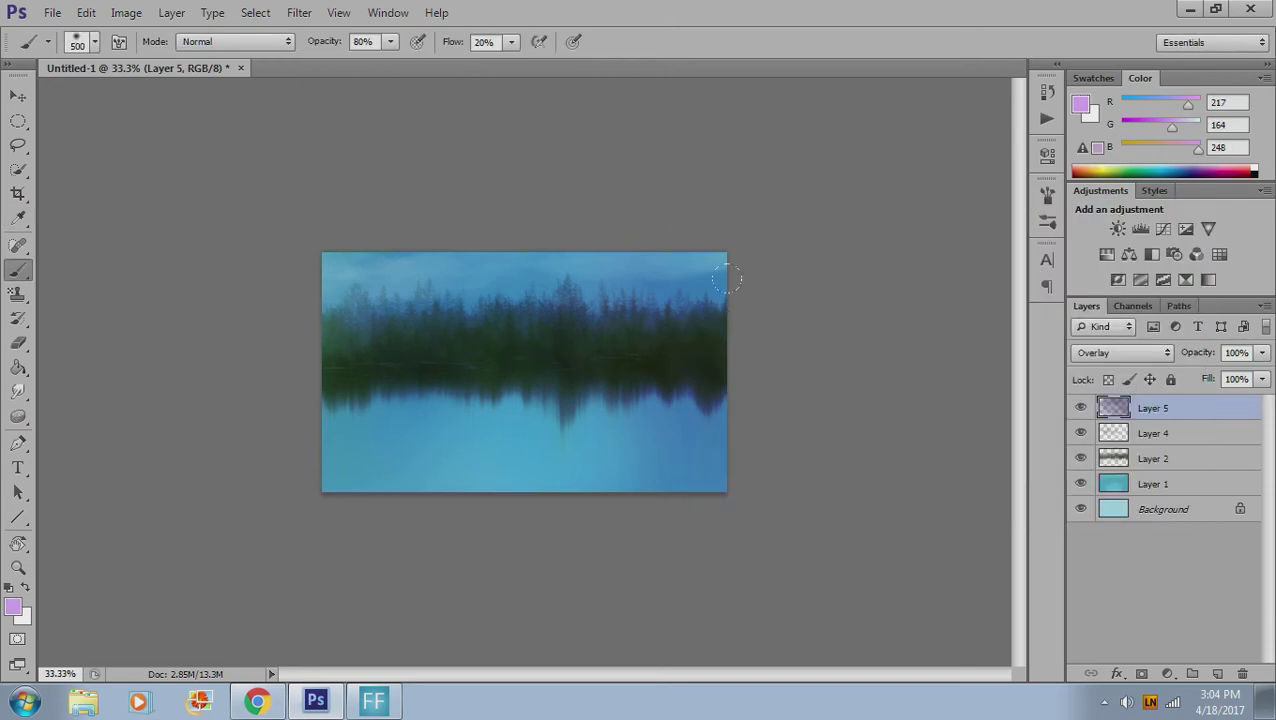
{"action": "left_click_drag", "start_coordinate": [684, 380], "coordinate": [873, 285]}
- Start choosing a mid teal green foreground colour
{"action": "left_click", "coordinate": [1080, 106]}
{"action": "left_click_drag", "start_coordinate": [963, 409], "coordinate": [955, 380]}
{"action": "left_click_drag", "start_coordinate": [870, 390], "coordinate": [878, 316]}
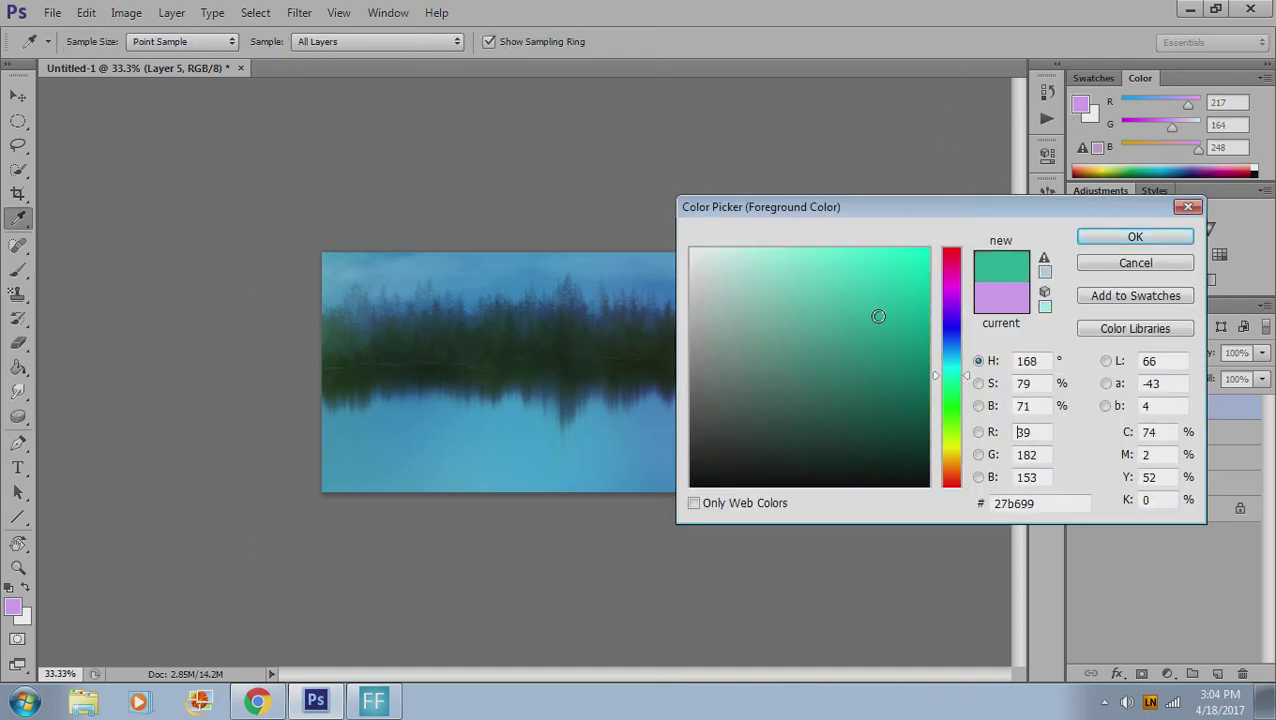
- Confirm teal green 1eb899 and brush it over the lower centre of the water
{"action": "left_click", "coordinate": [1135, 236]}
{"action": "left_click_drag", "start_coordinate": [530, 400], "coordinate": [481, 400]}
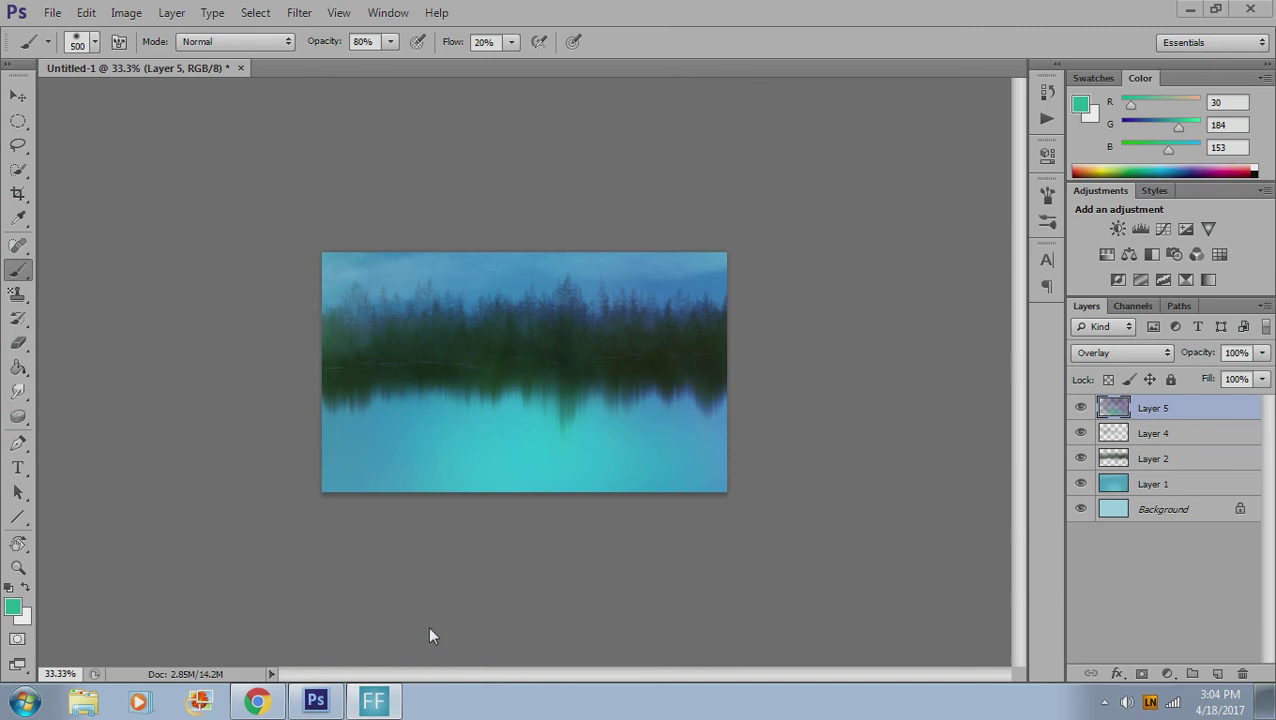
{"action": "left_click", "coordinate": [731, 412]}
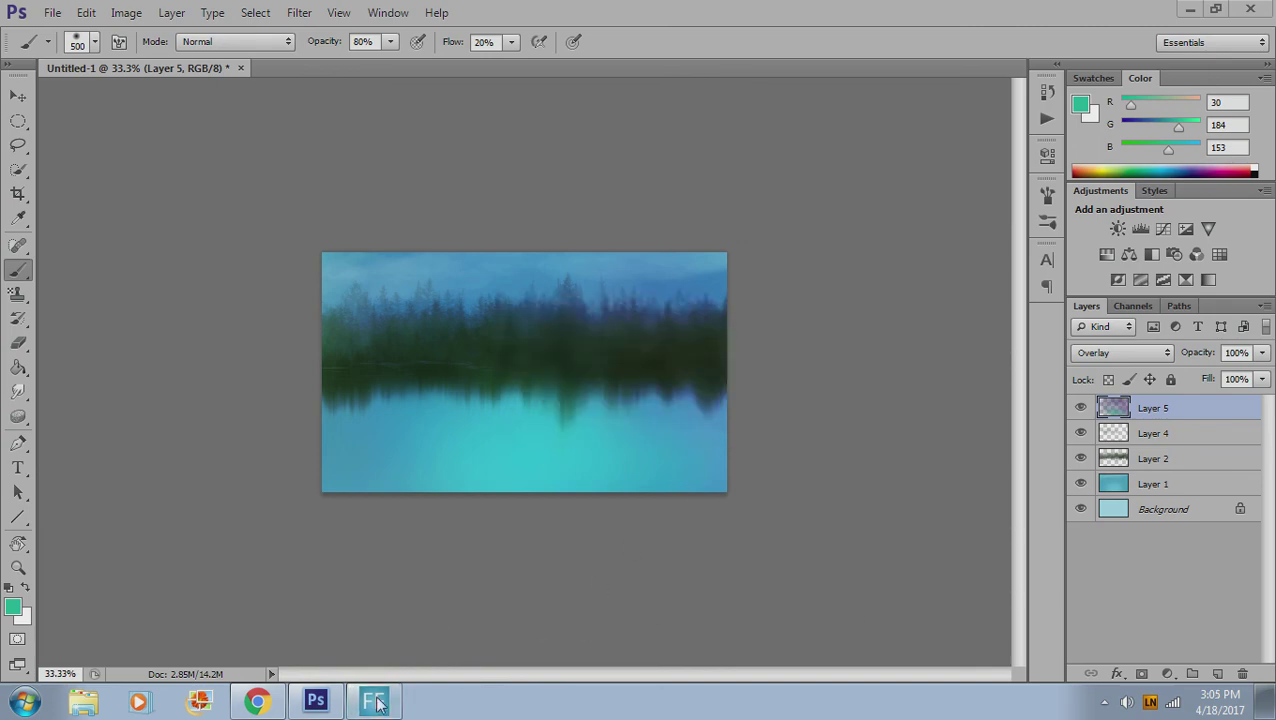